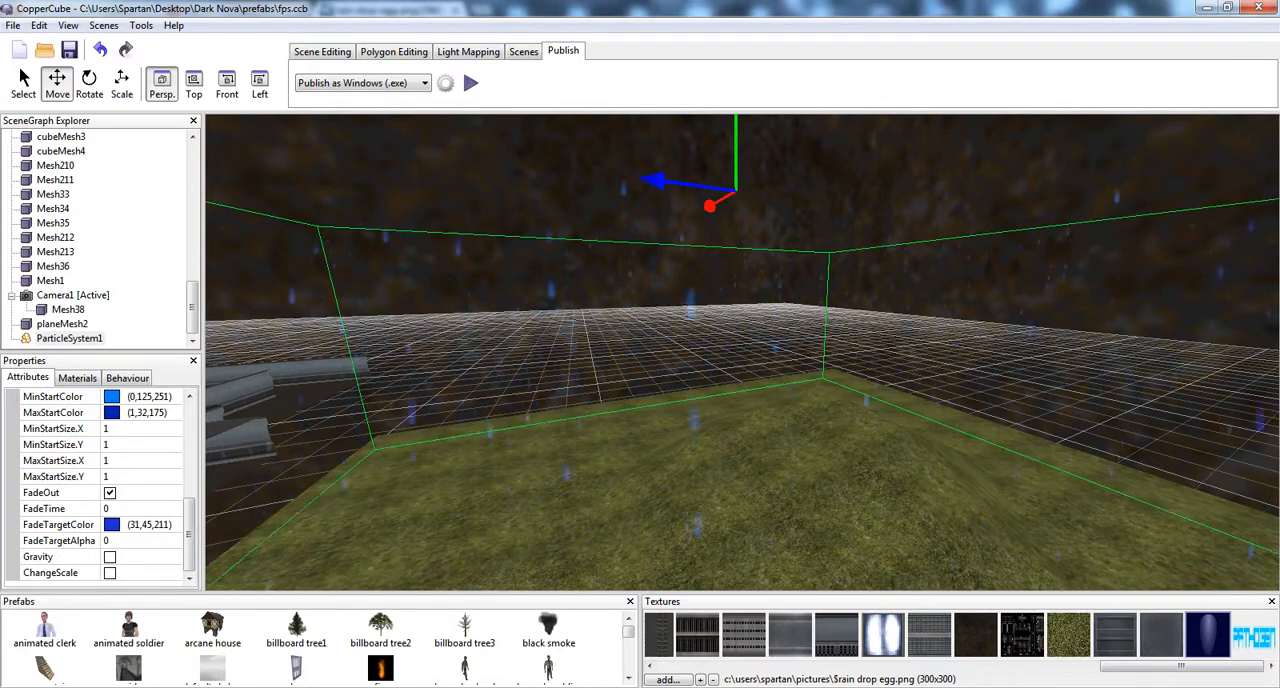
Examine the existing rain effect from several angles, along with its particle system's attributes and material
drag(912, 334, 911, 337)
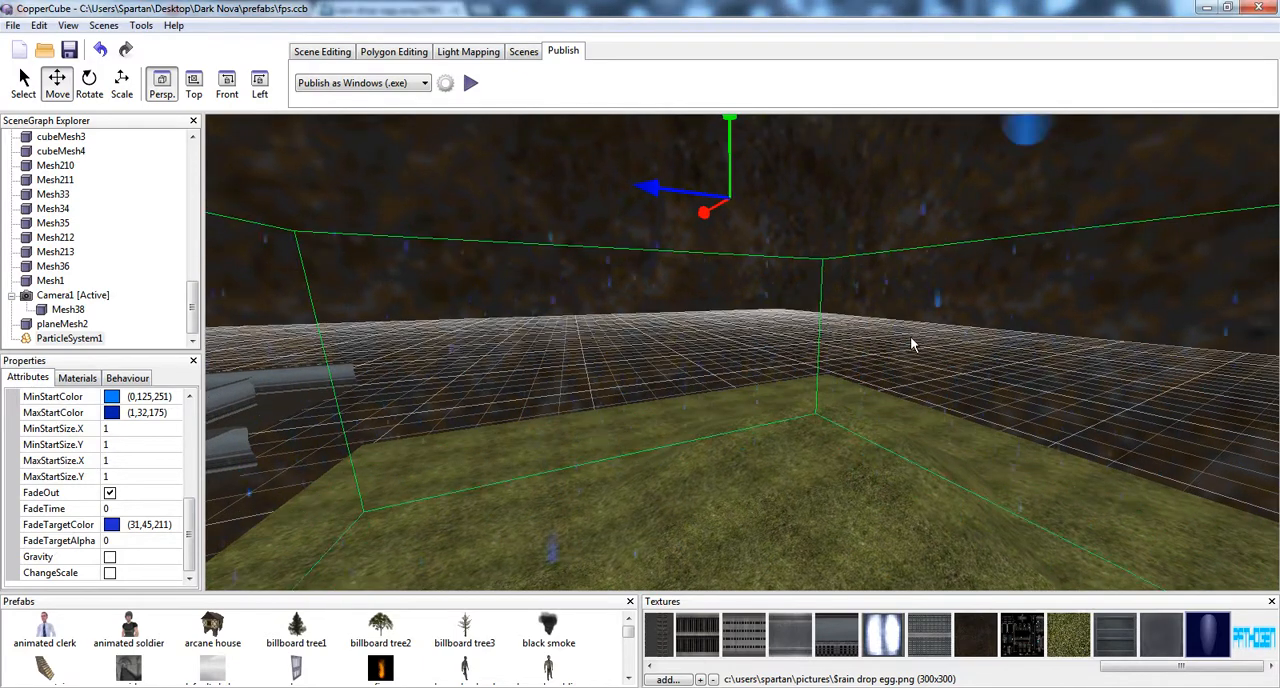
right_drag(911, 337, 950, 314)
right_drag(866, 341, 885, 297)
drag(885, 297, 932, 285)
right_drag(926, 288, 960, 316)
scroll(960, 317, up, 4)
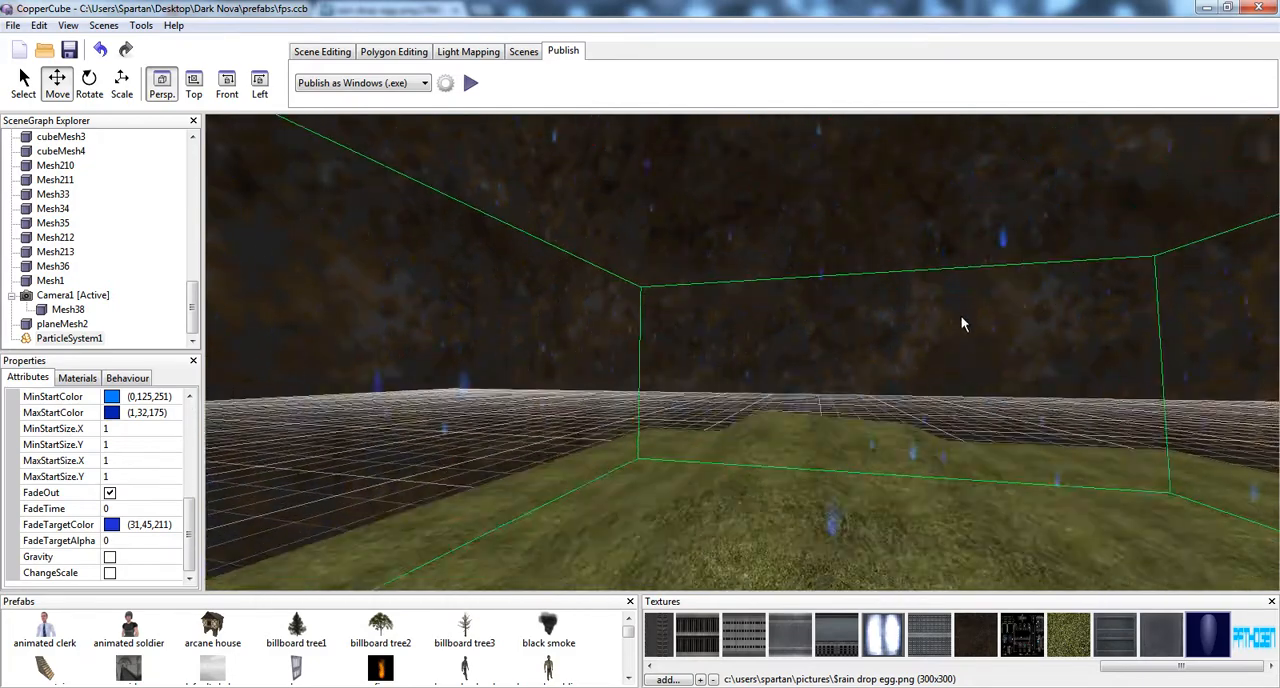
scroll(958, 338, up, 5)
scroll(984, 367, down, 5)
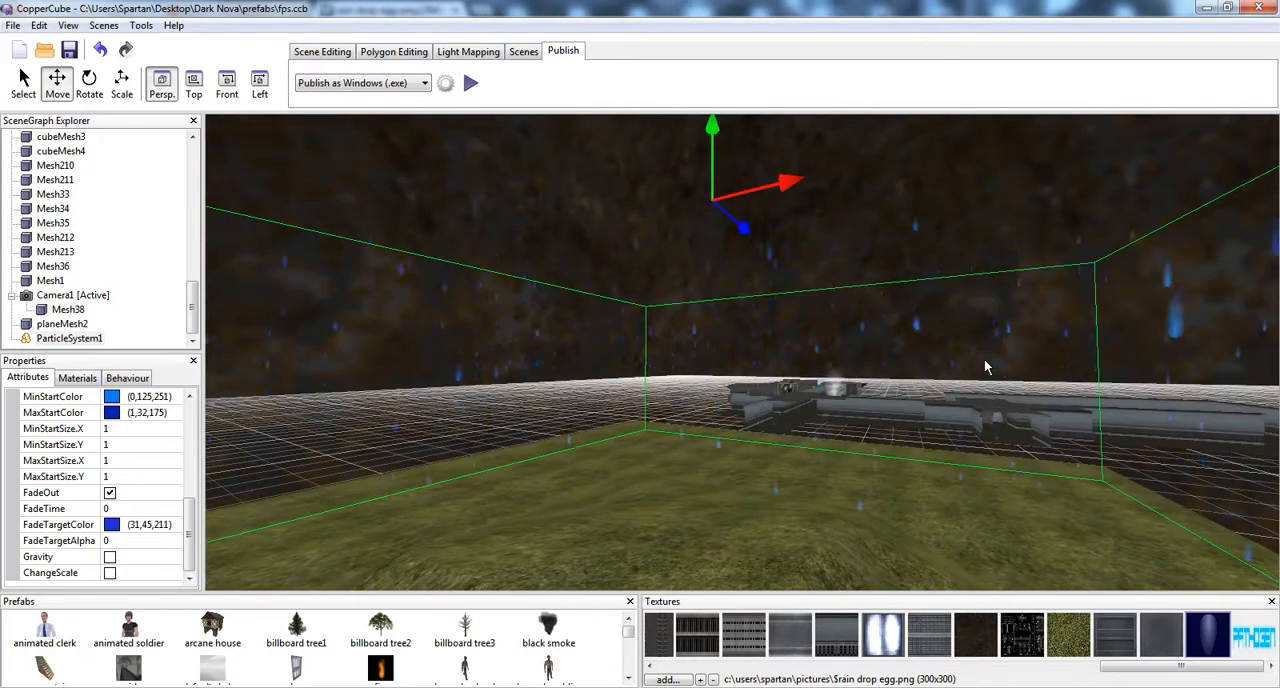
drag(949, 357, 898, 360)
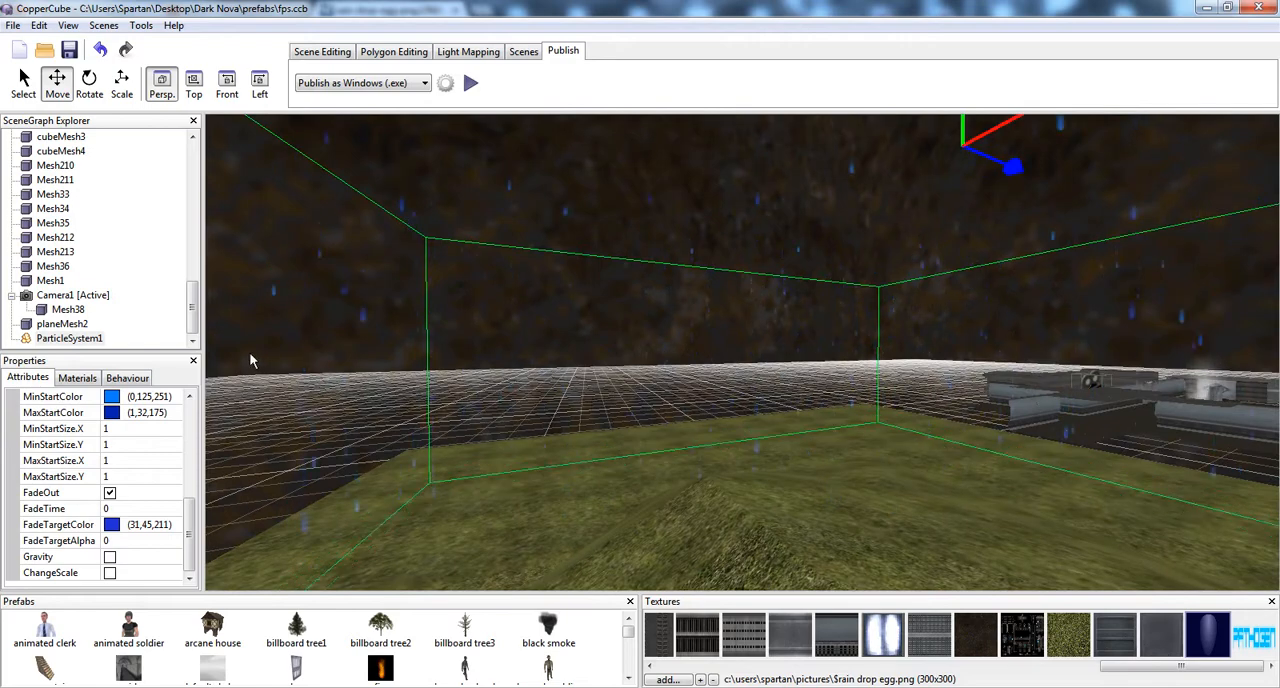
drag(184, 540, 195, 405)
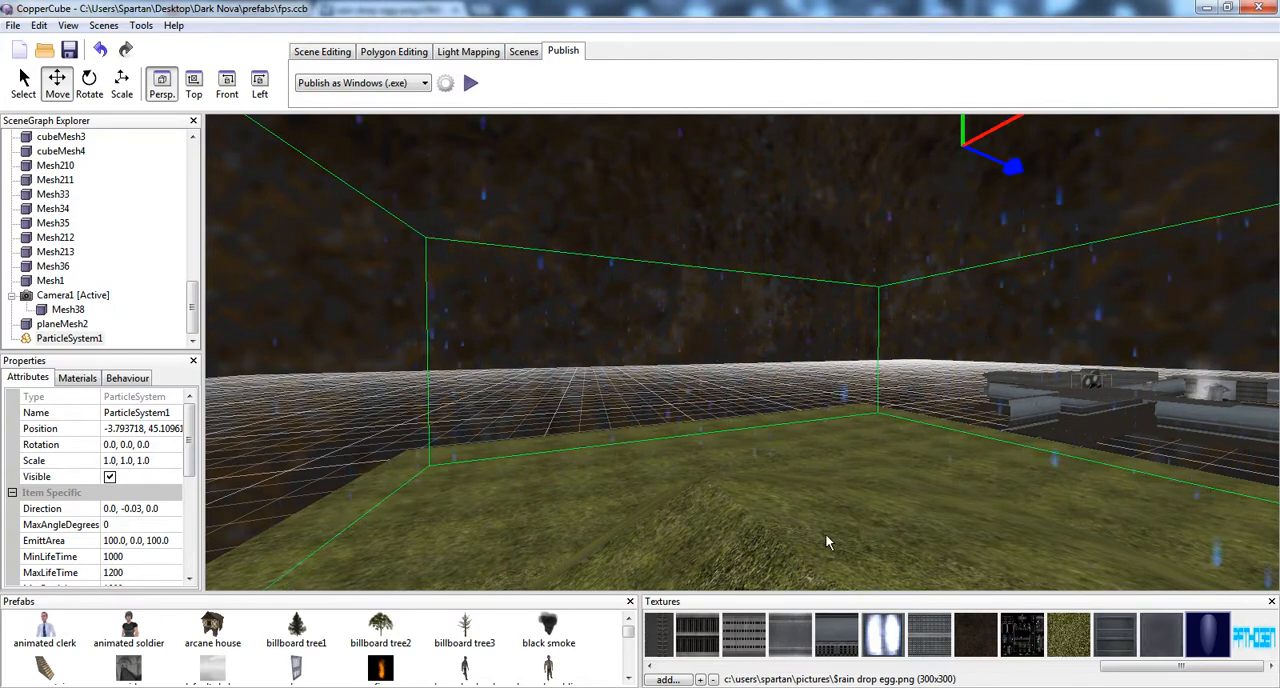
middle_drag(823, 420, 699, 460)
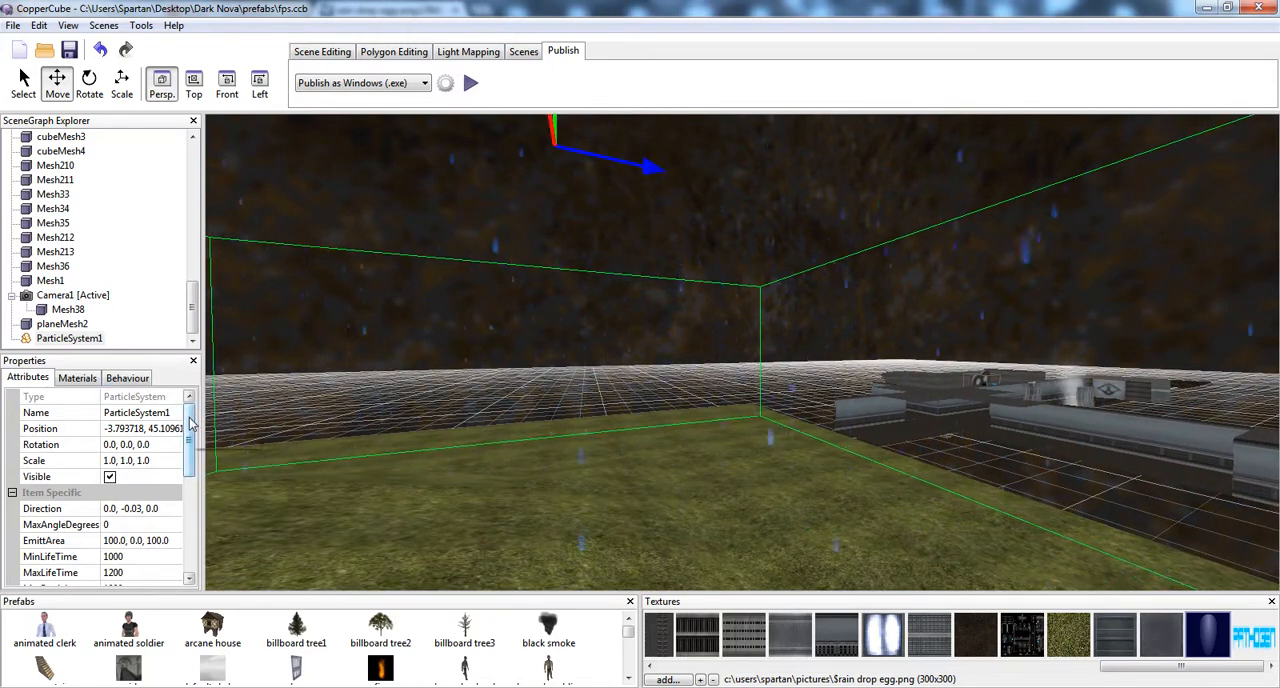
click(74, 379)
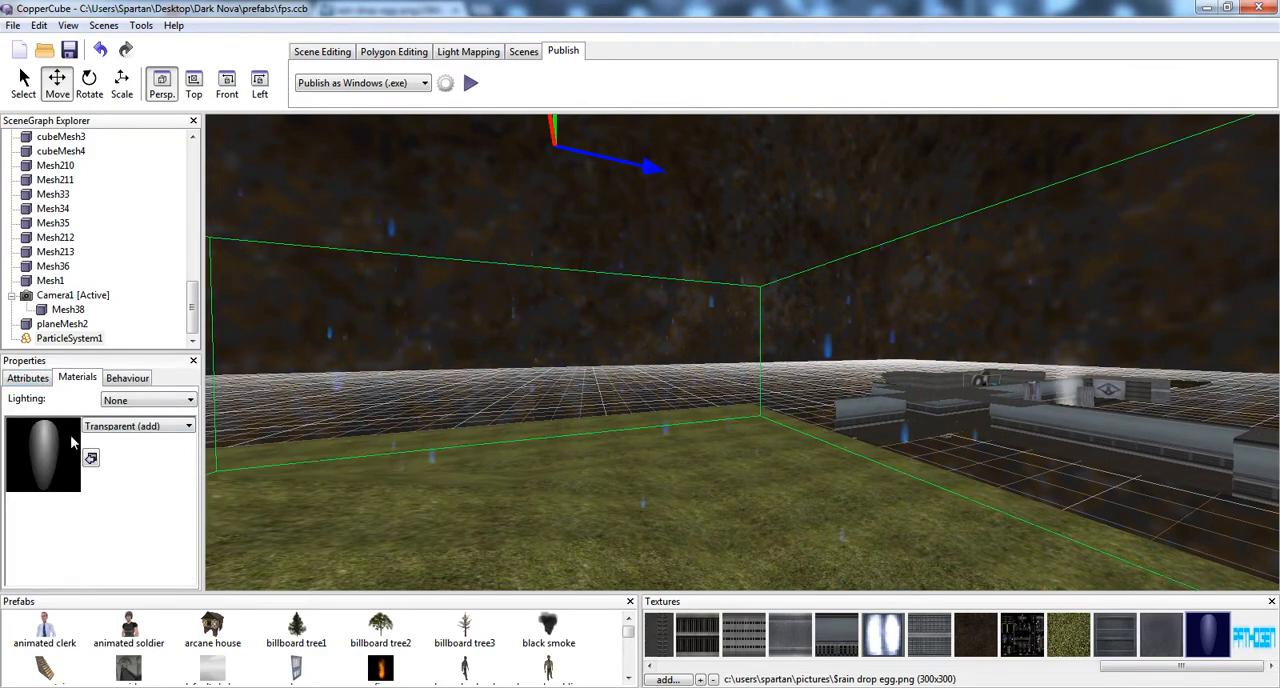
middle_drag(690, 270, 551, 282)
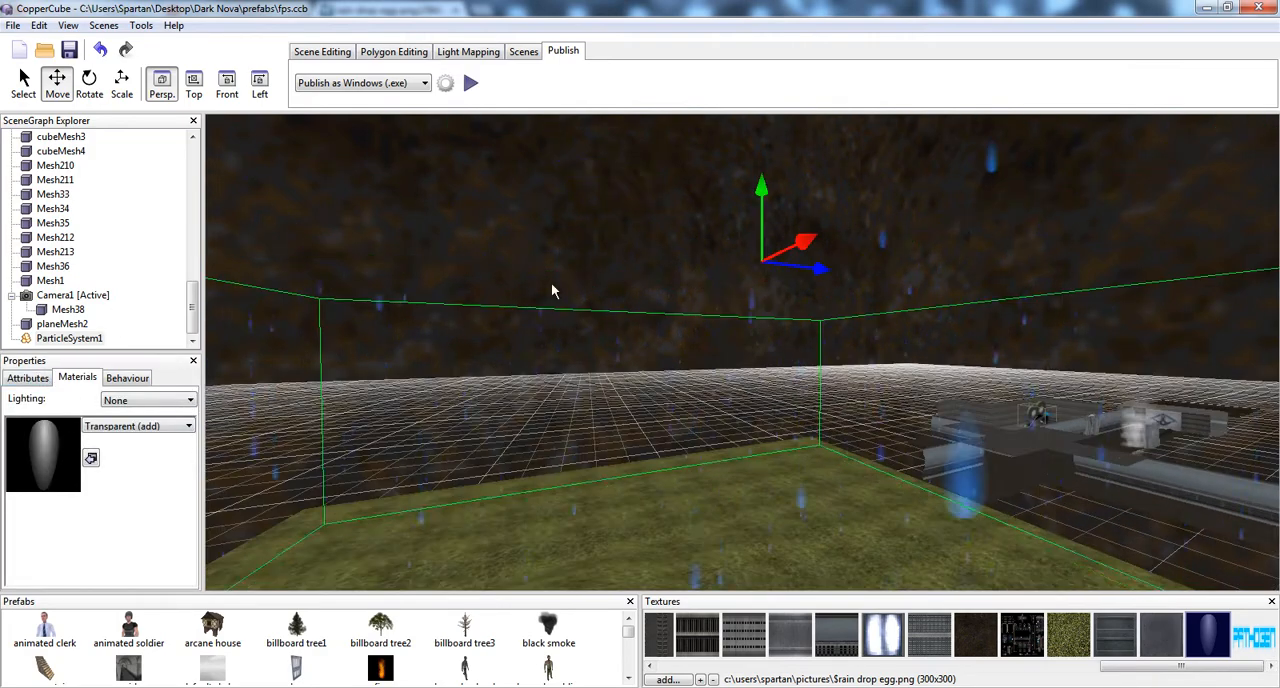
Create a new particle system in the scene
click(322, 52)
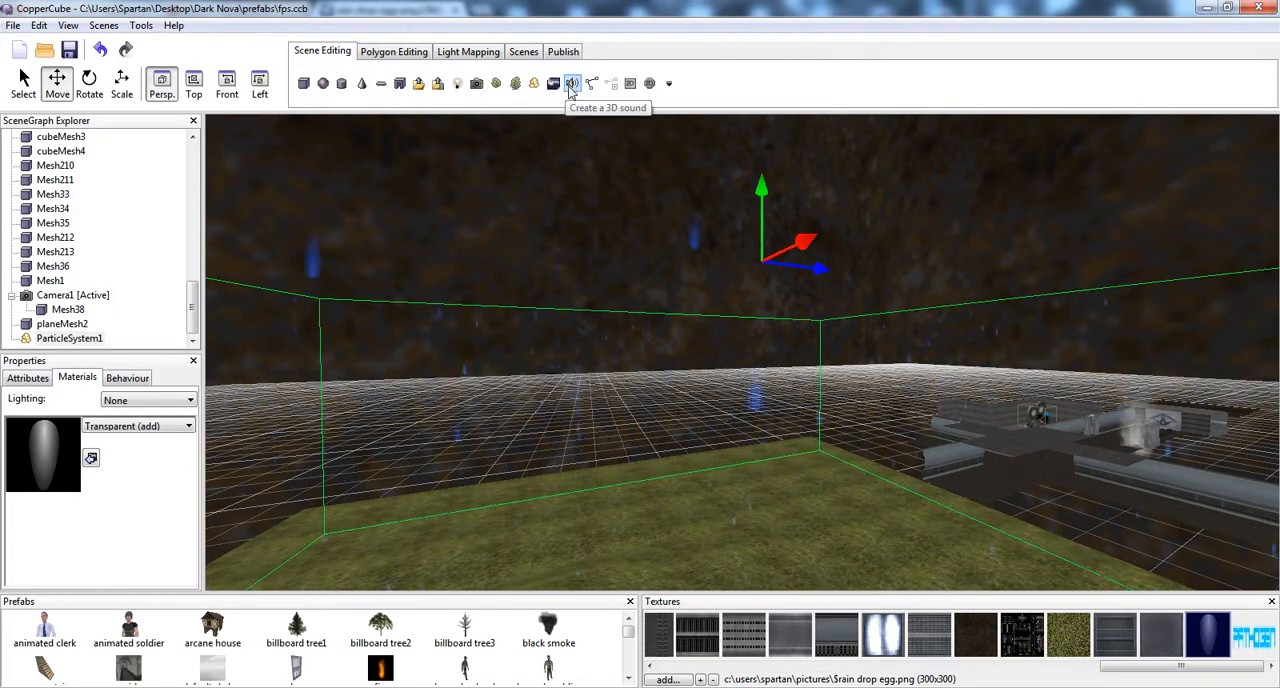
click(533, 86)
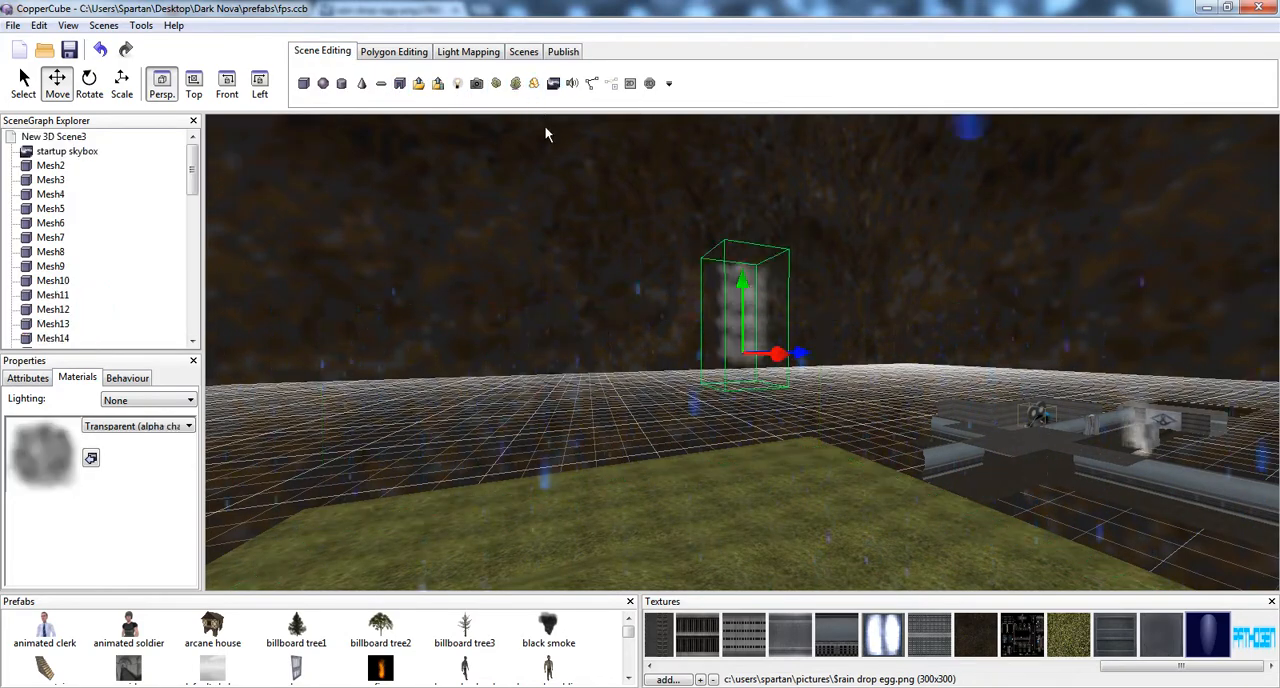
middle_drag(562, 200, 590, 216)
scroll(613, 241, down, 2)
scroll(613, 248, down, 2)
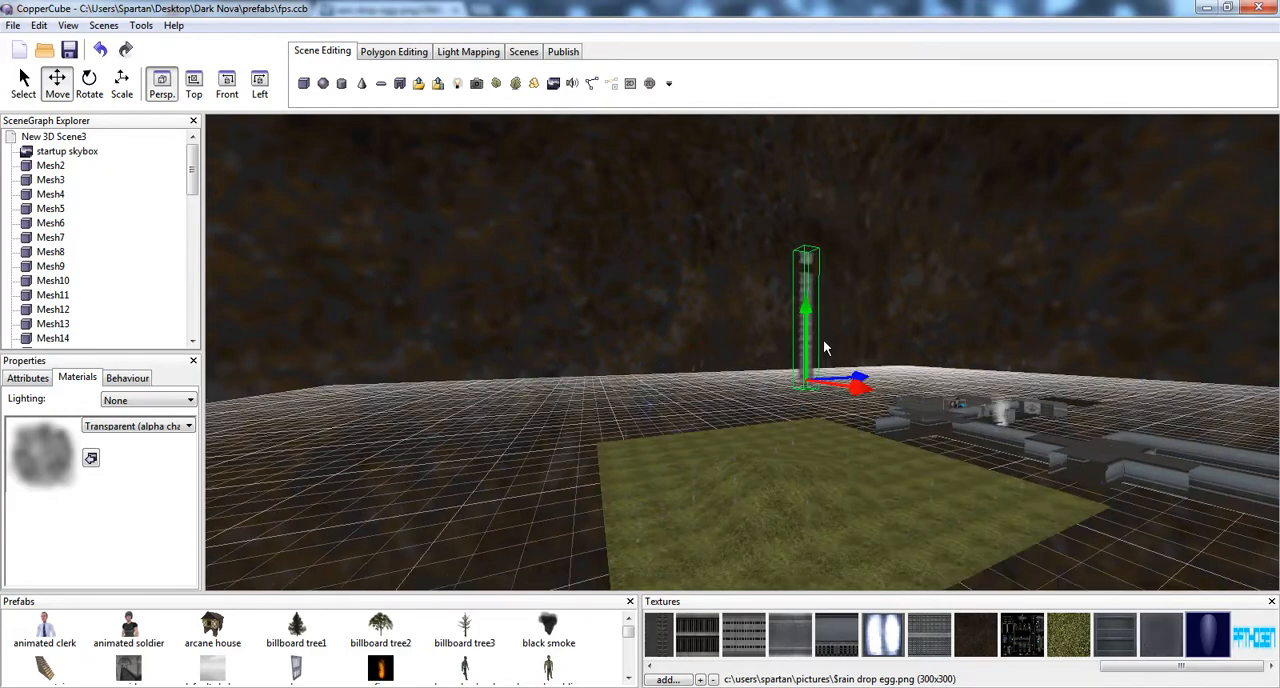
drag(882, 379, 1018, 368)
scroll(826, 389, up, 5)
middle_drag(1018, 368, 714, 366)
scroll(708, 357, up, 4)
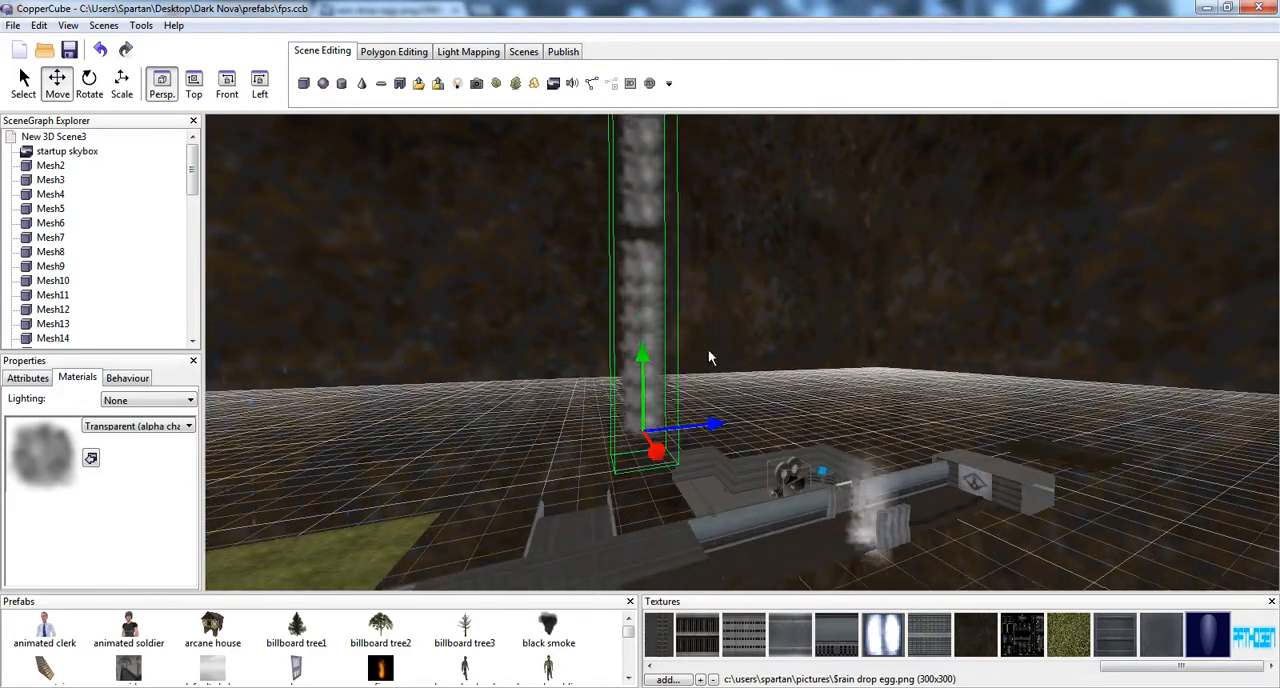
scroll(721, 357, up, 4)
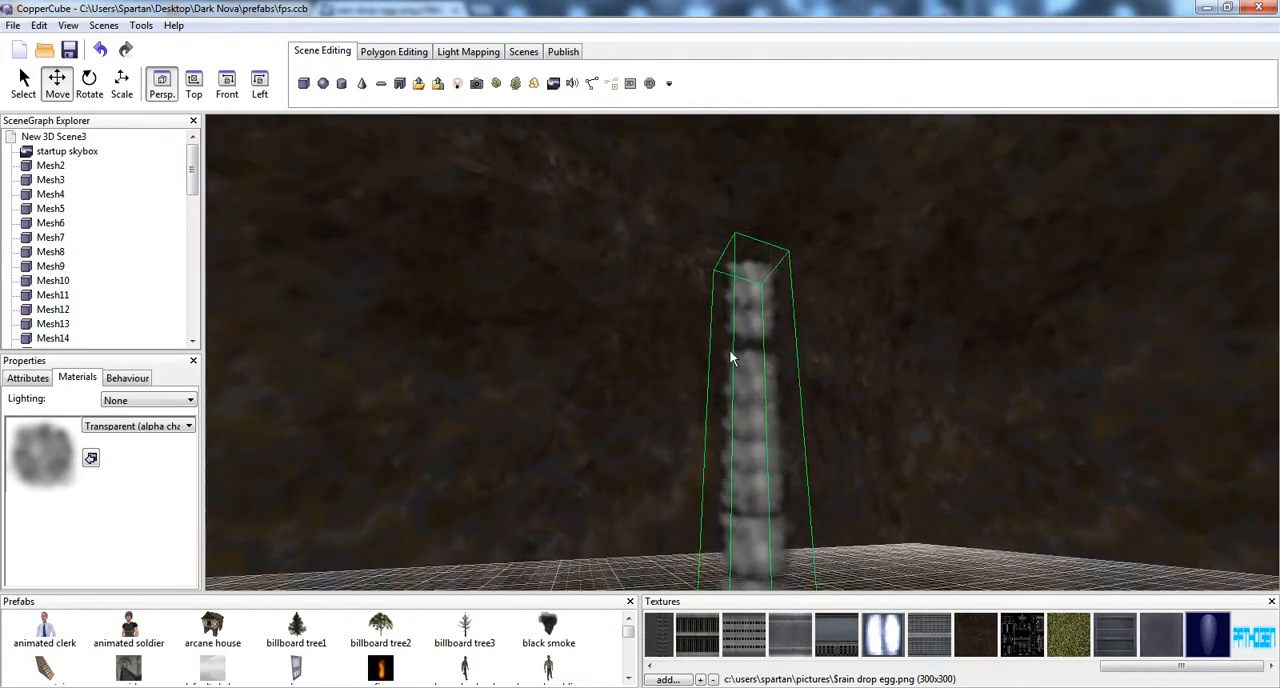
scroll(721, 357, down, 5)
scroll(719, 358, up, 3)
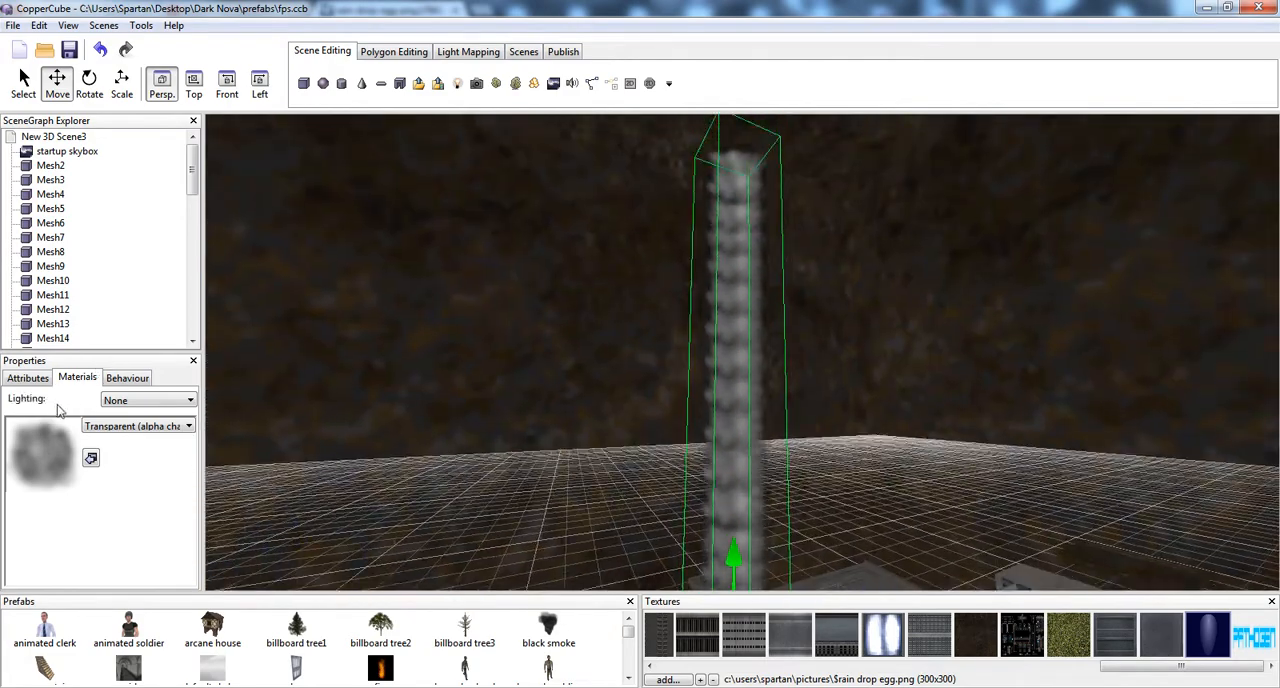
Apply the rain drop egg texture to the new particle system and set its material to Transparent (add)
click(1203, 630)
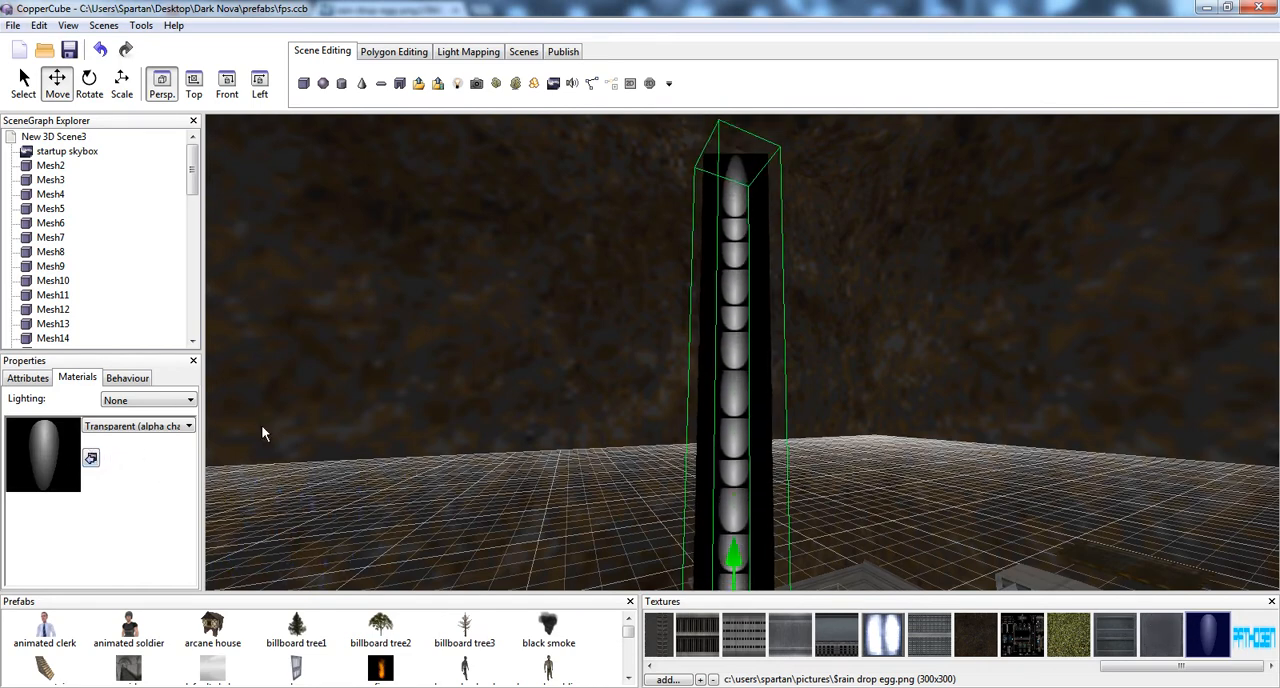
click(145, 428)
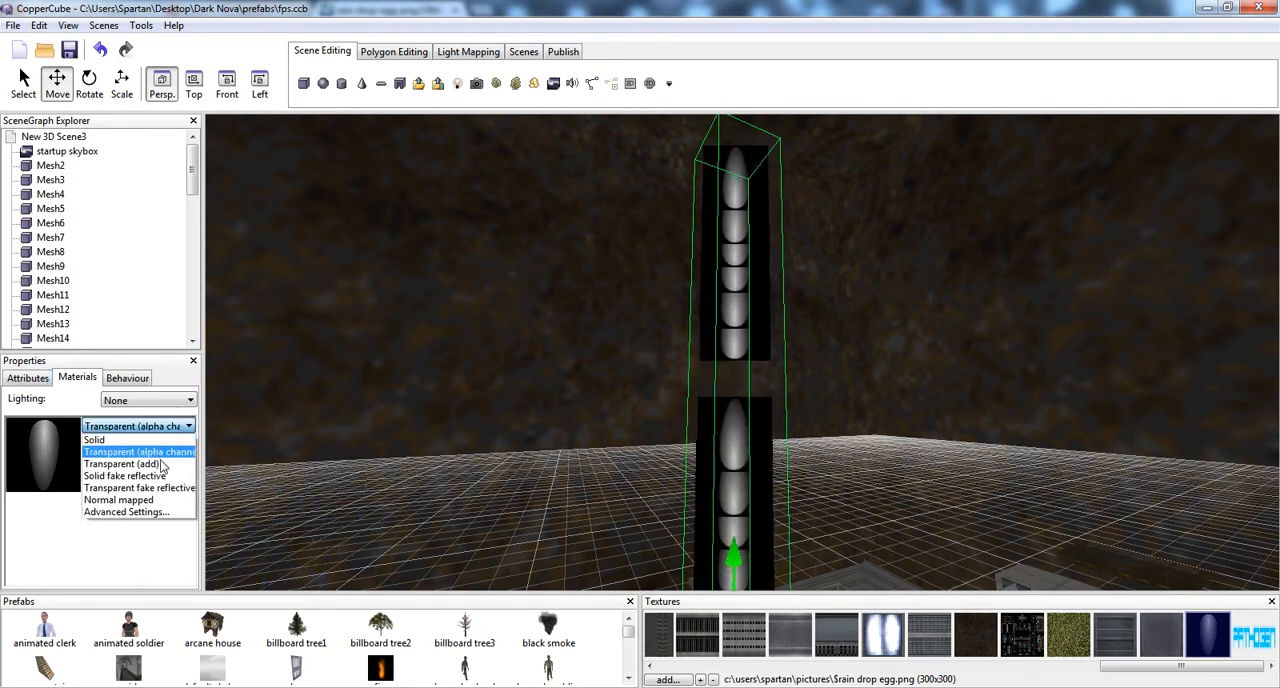
click(163, 465)
mouse_move(566, 322)
mouse_down()
mouse_move(582, 304)
mouse_move(575, 314)
mouse_up()
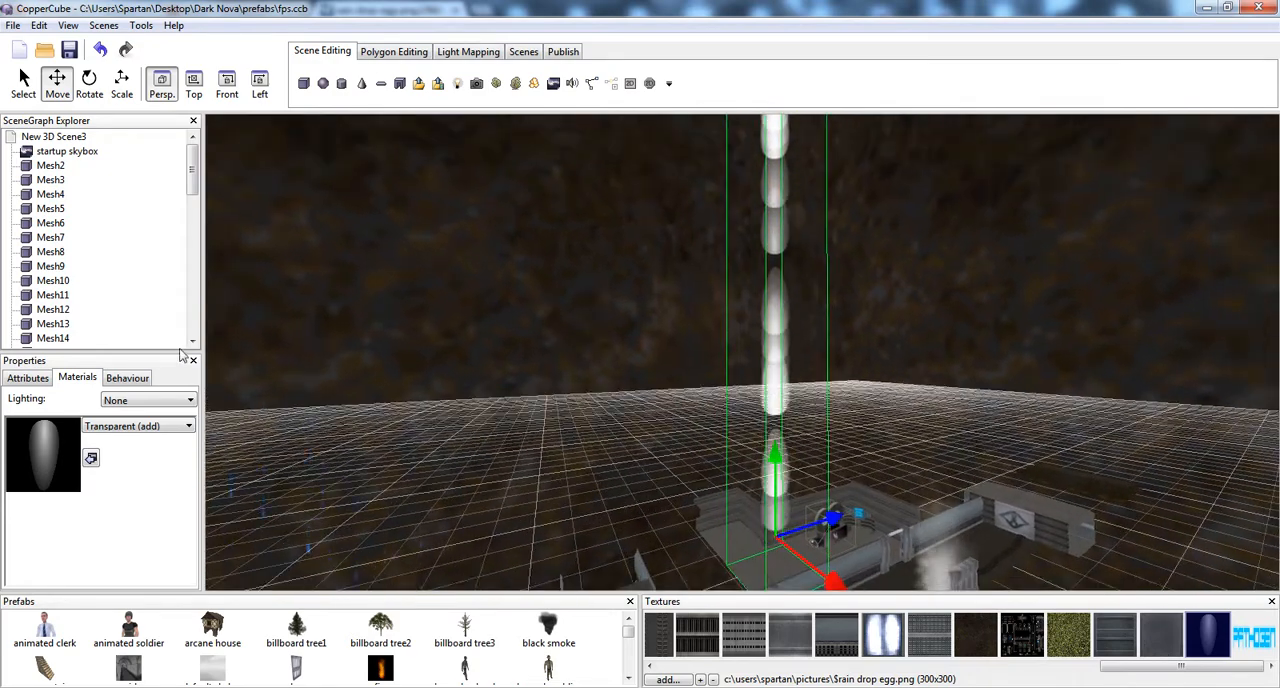
Set the new particle system's MinStartColor to blue (24,141,211) and its MaxStartColor to dark blue (16,29,120)
click(27, 378)
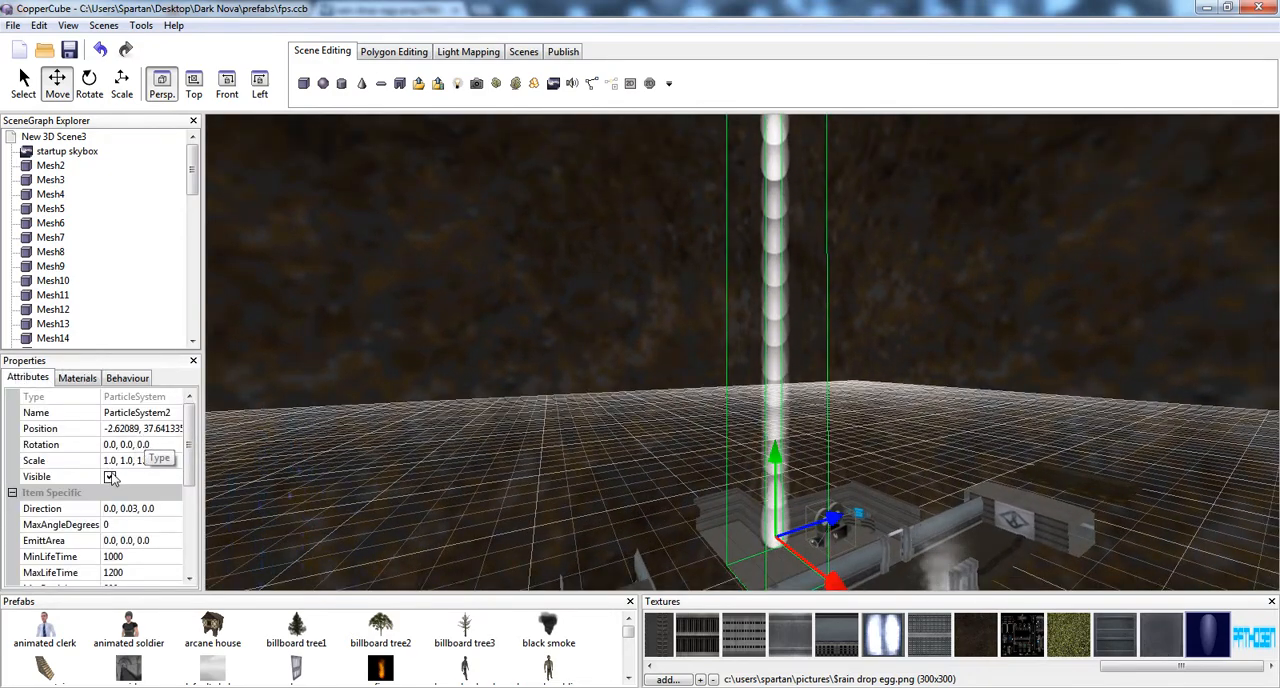
drag(195, 445, 195, 507)
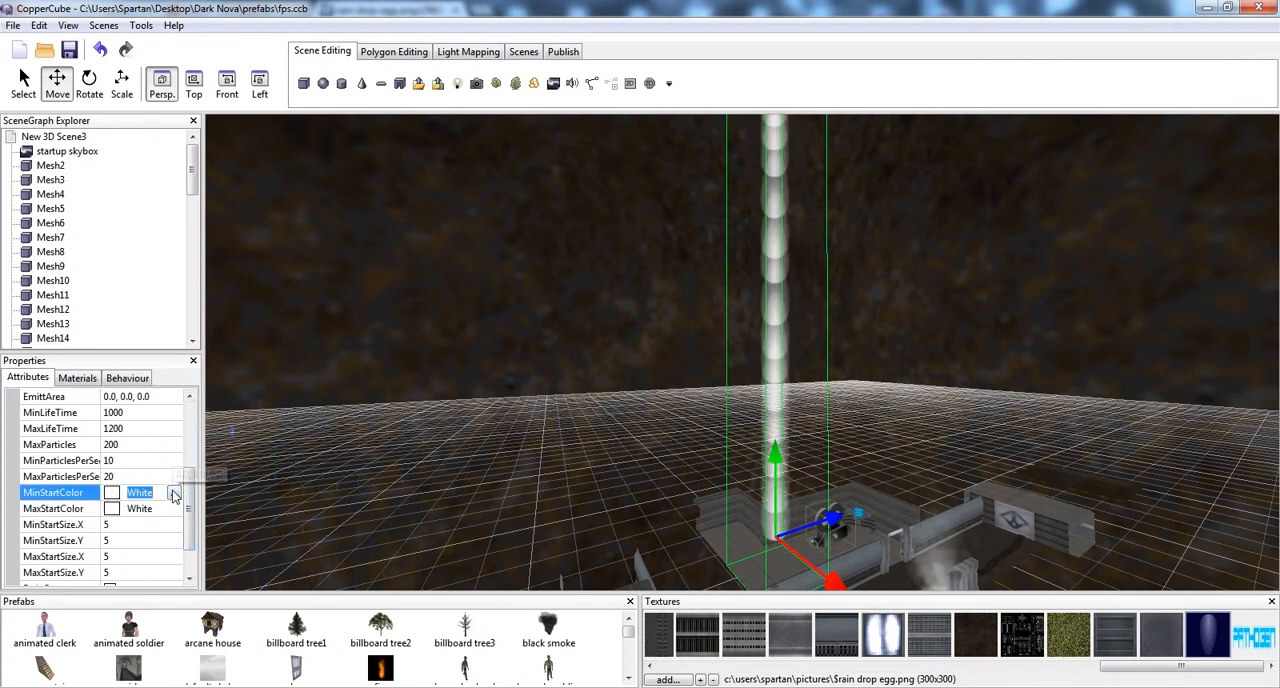
click(174, 493)
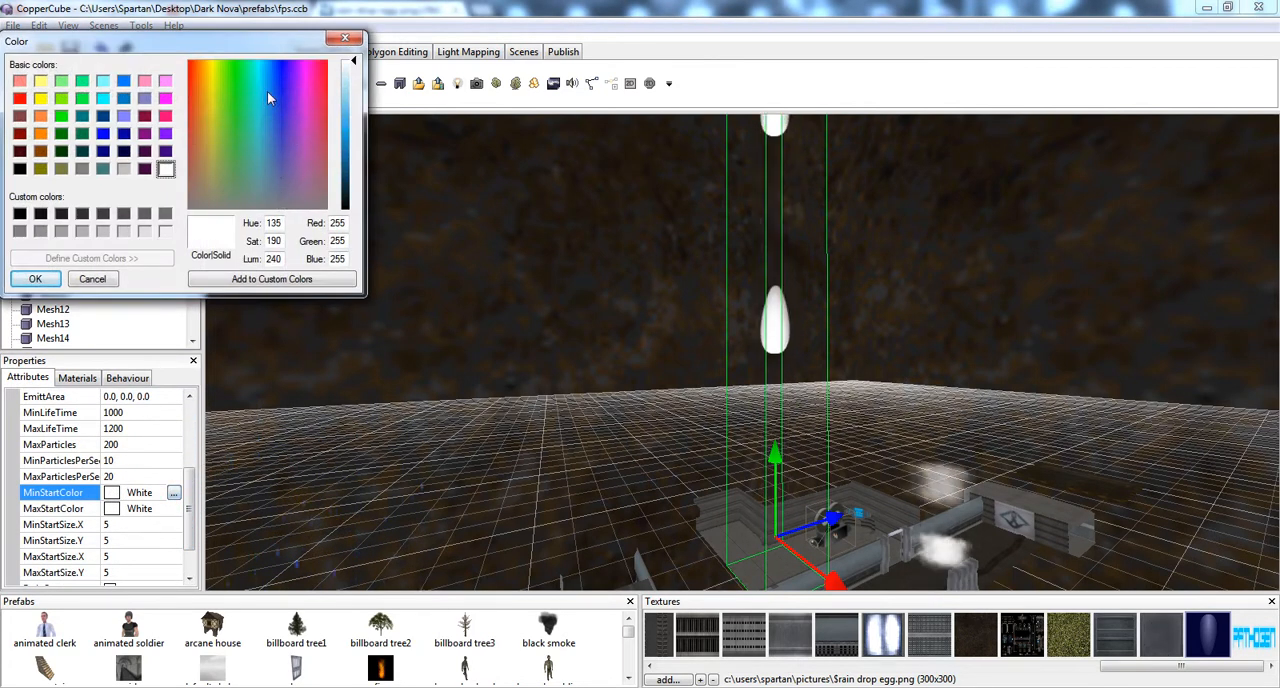
click(40, 279)
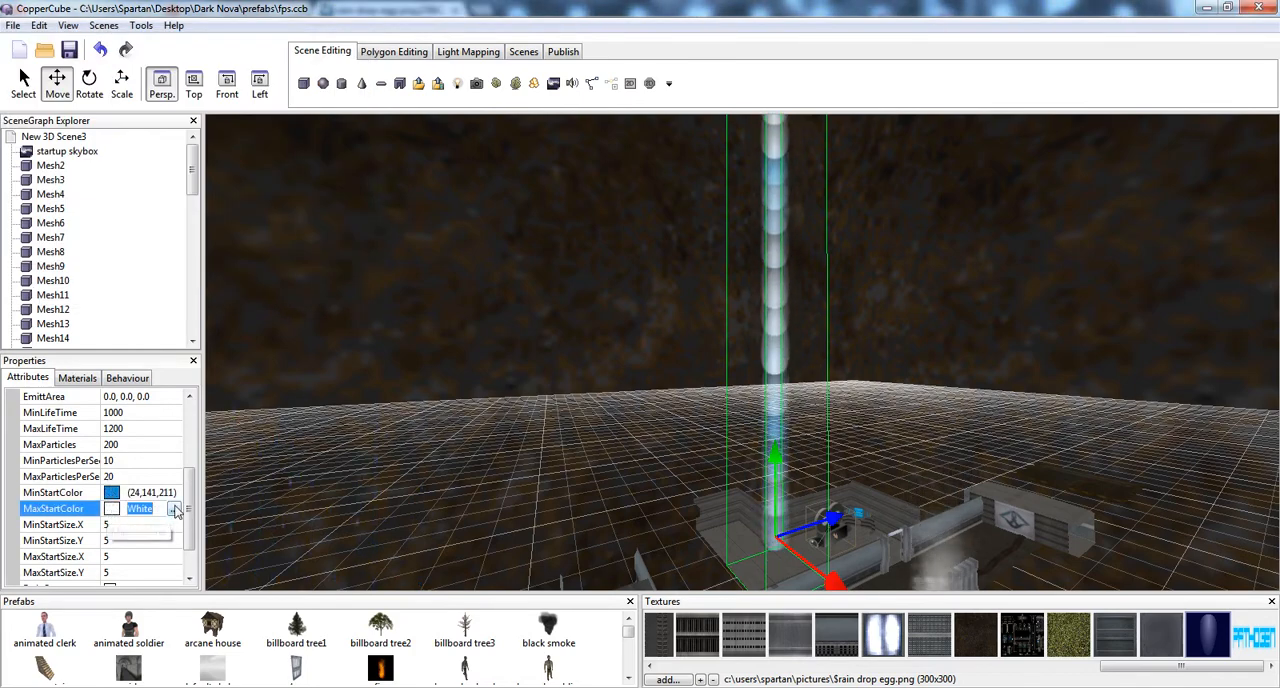
click(174, 509)
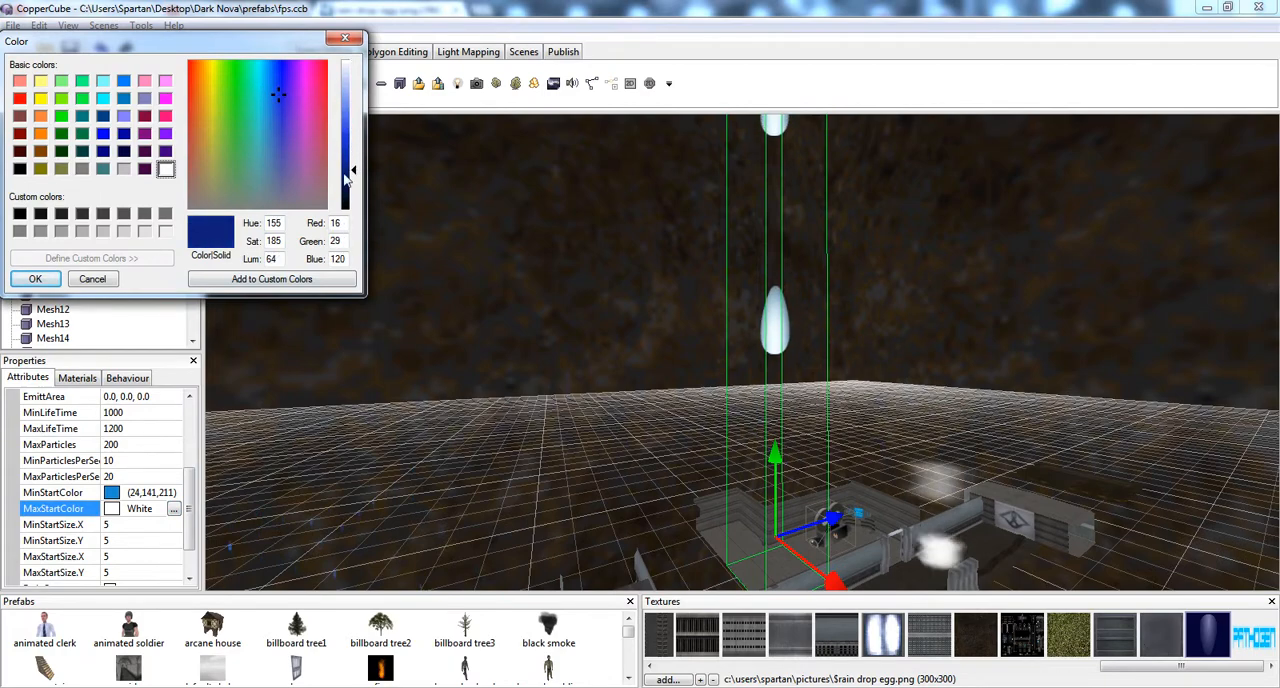
click(35, 279)
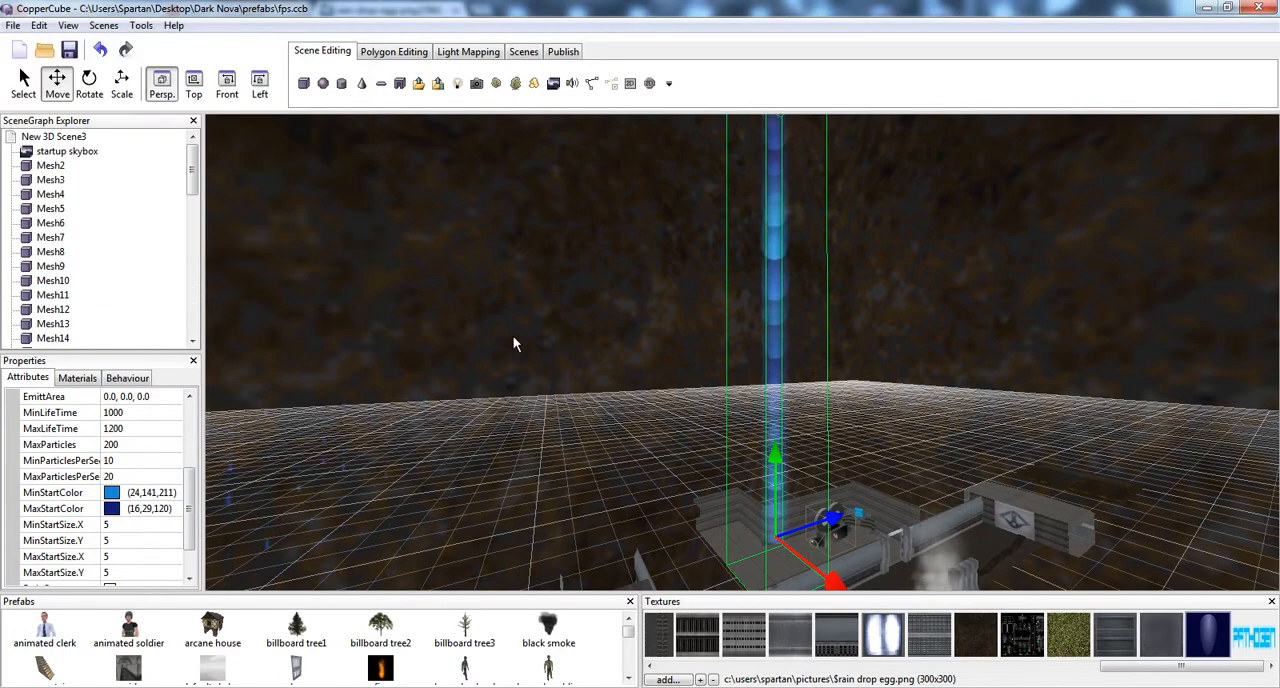
Enable Gravity for the new particle system
right_drag(512, 335, 496, 362)
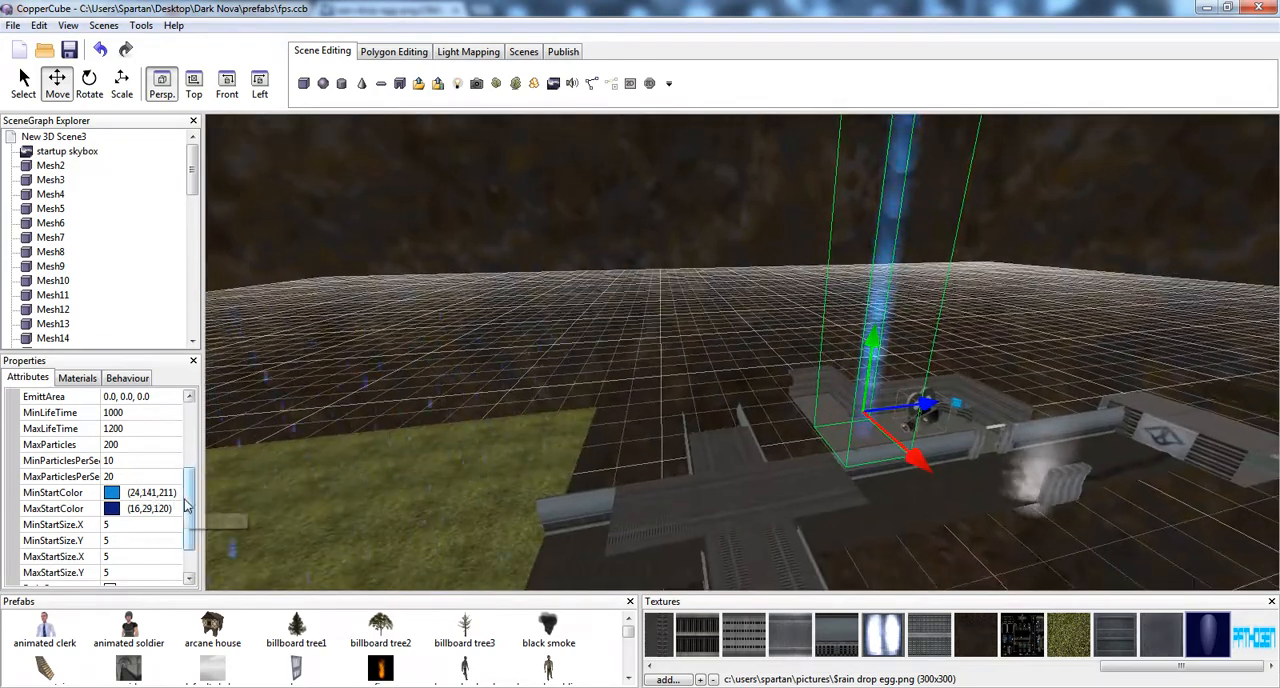
drag(190, 510, 194, 544)
click(109, 556)
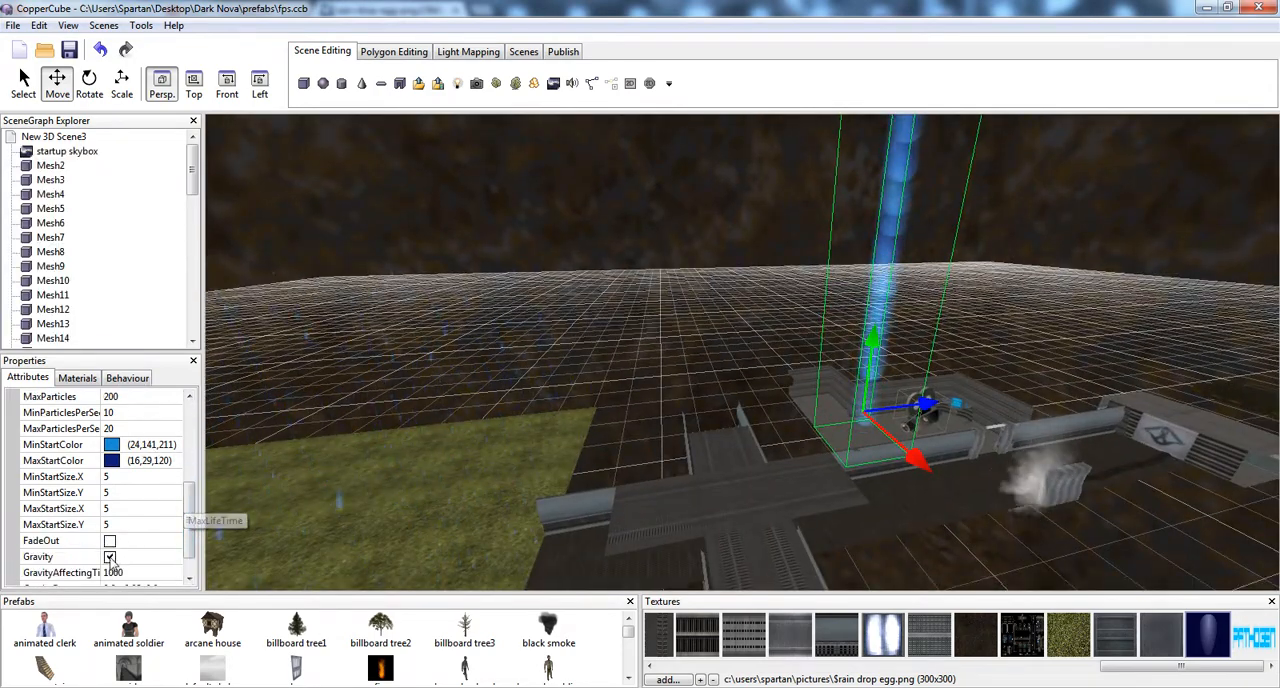
middle_drag(686, 352, 664, 315)
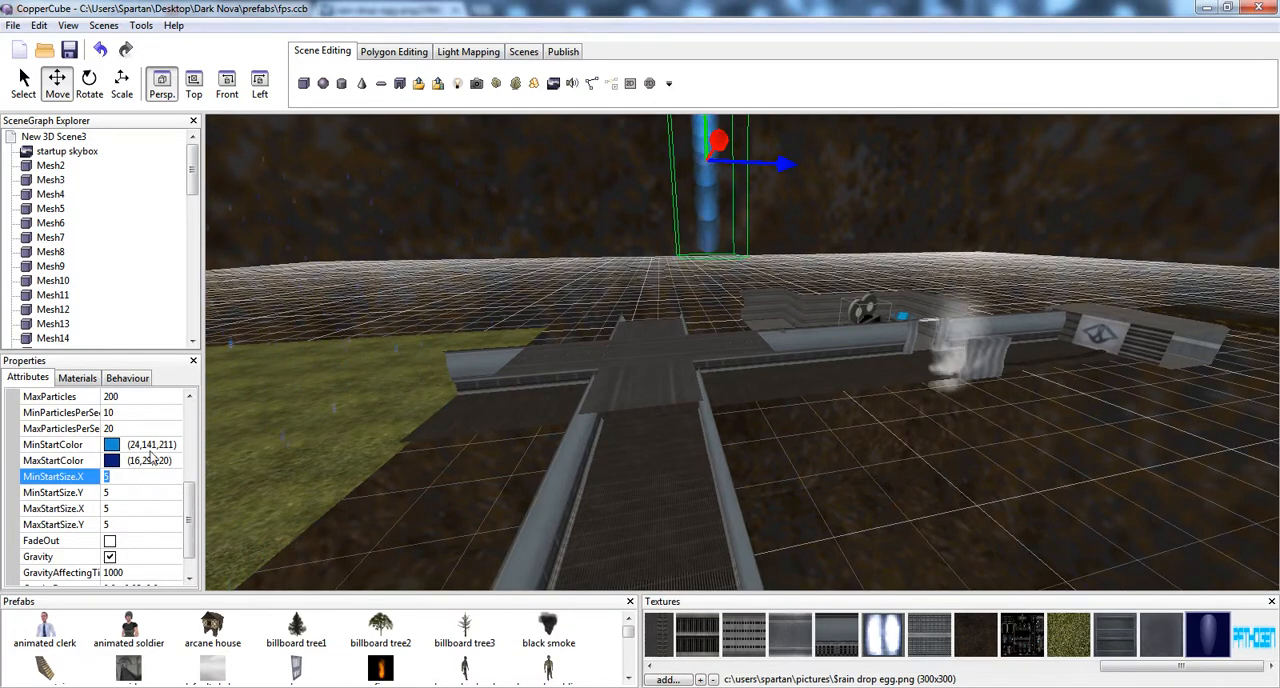
Set the new particle system's maximum particles per second to 100 and its EmittArea to 0.0, 0.0, 10.0
drag(196, 508, 196, 490)
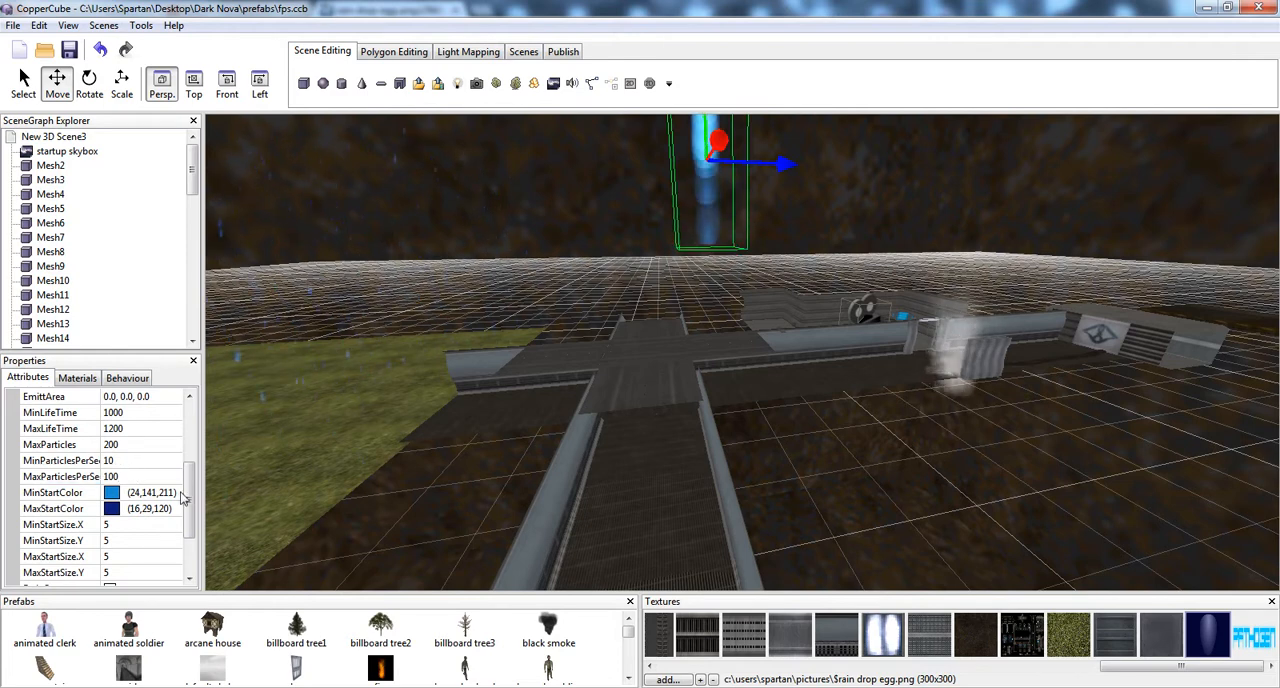
drag(188, 500, 190, 482)
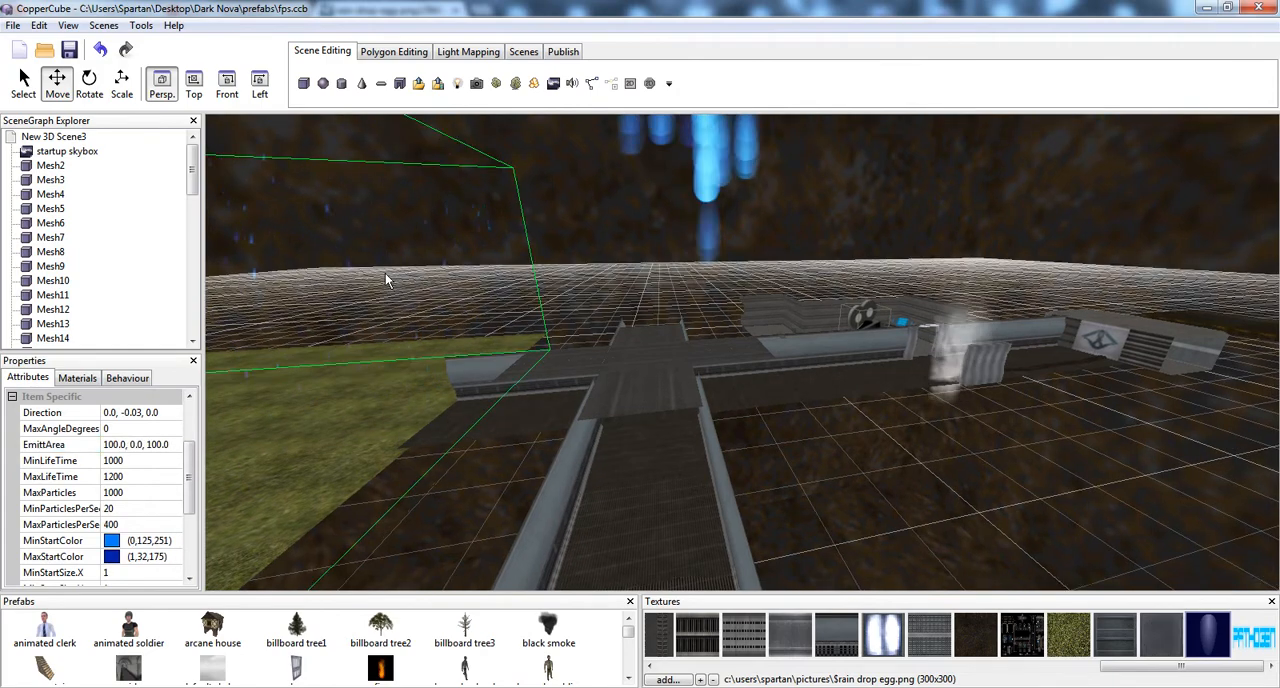
right_drag(389, 277, 308, 351)
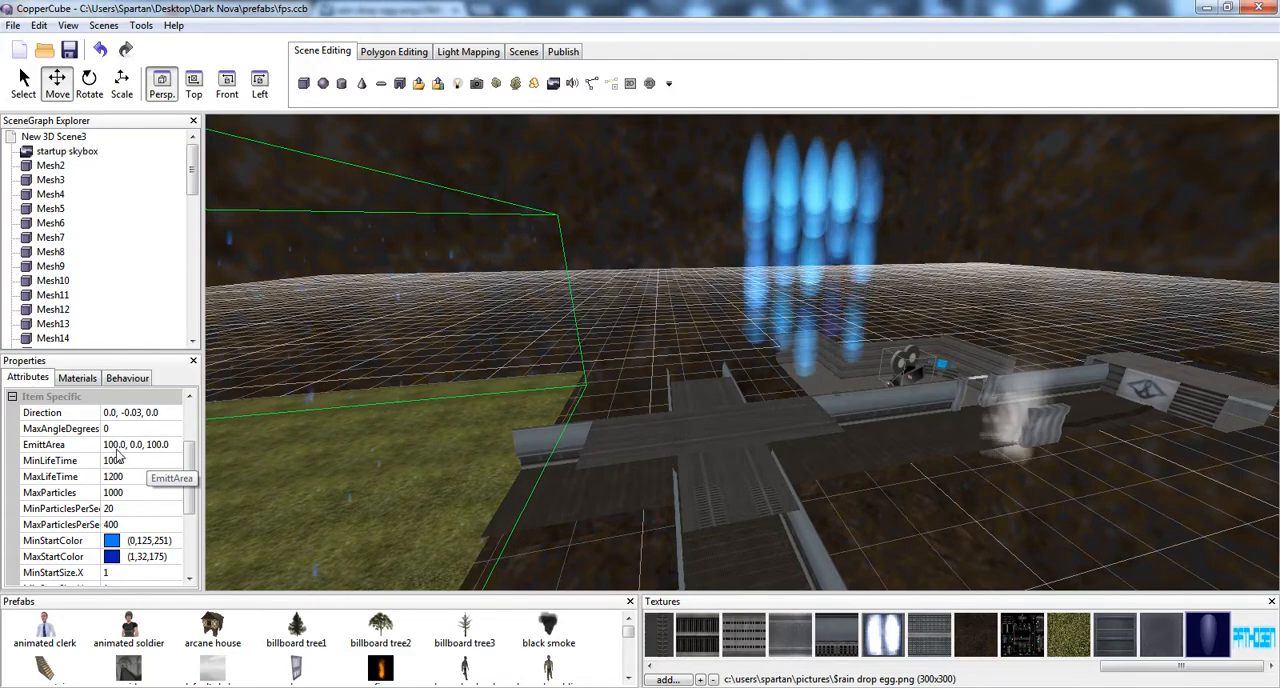
Set the original rain particle system's EmittArea to 100.0, 100.0, 100.0
right_drag(591, 303, 757, 436)
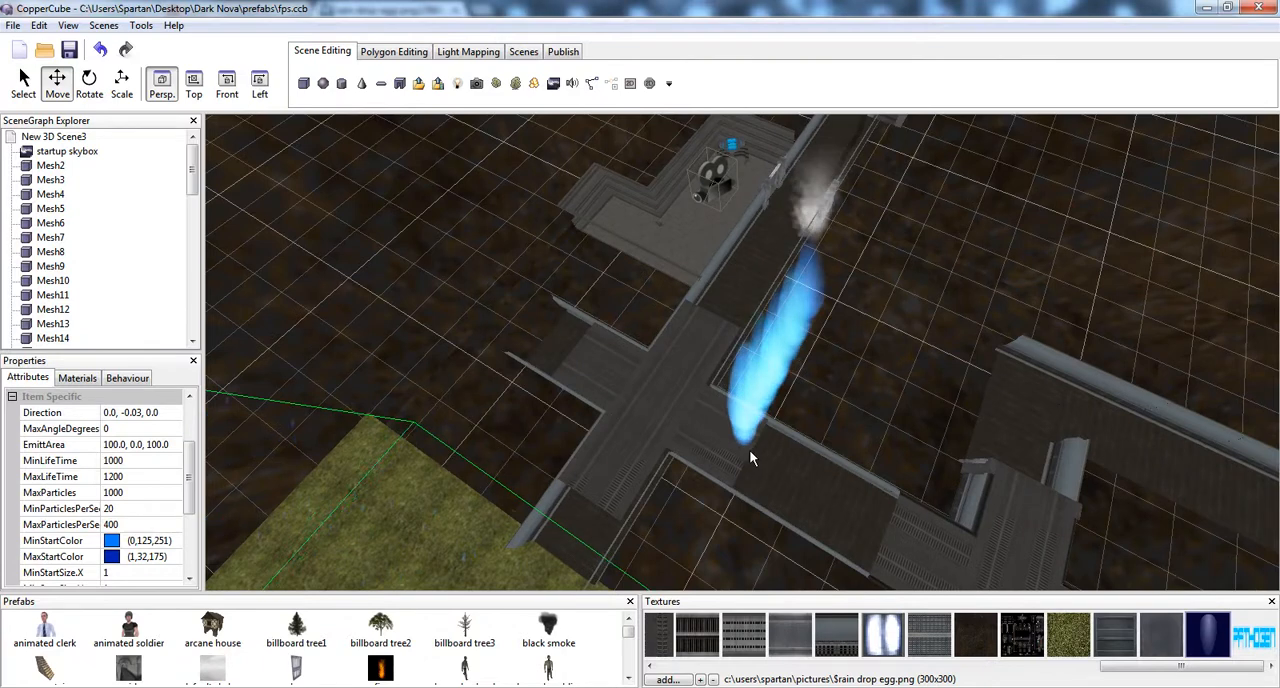
click(137, 446)
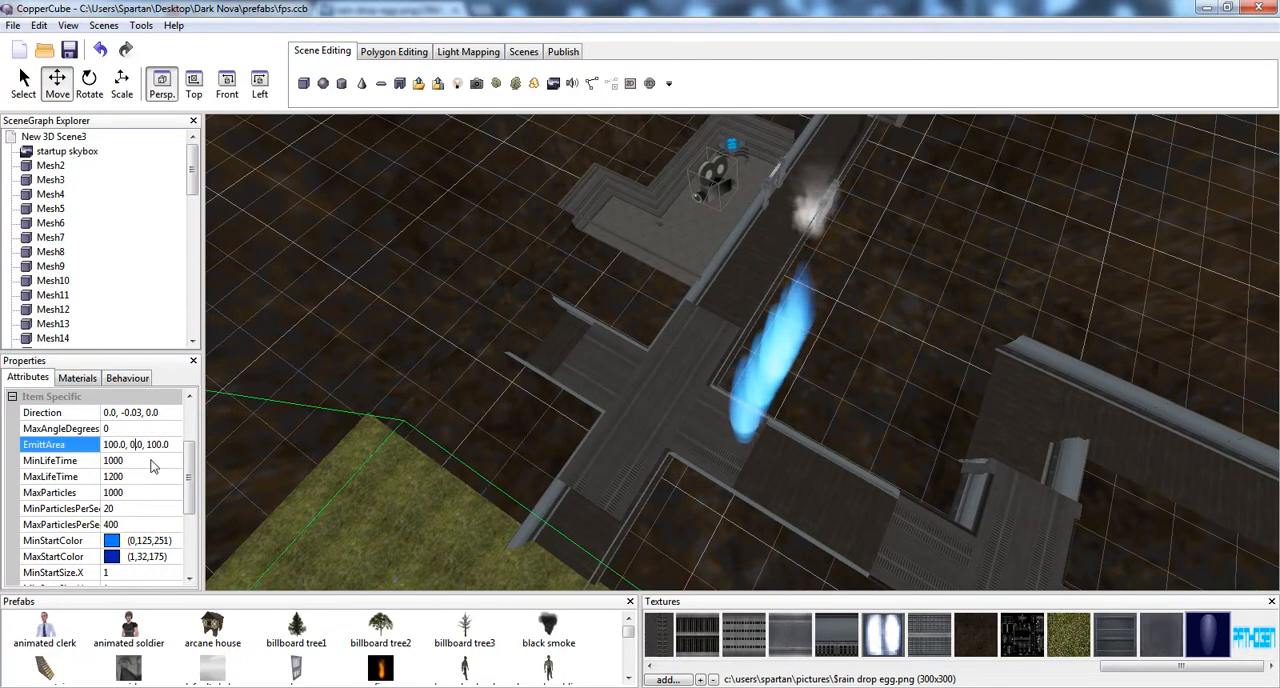
key(BackSpace)
text(100.0)
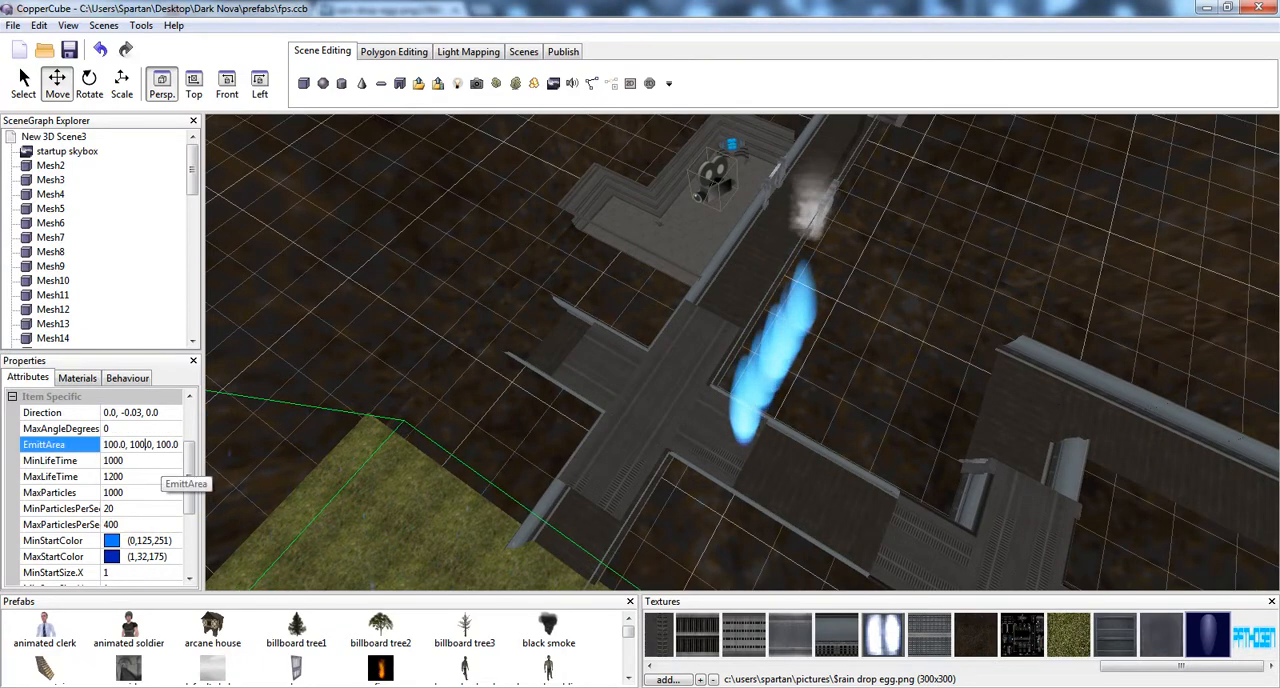
key(Return)
Select the new particle system beside the corridor and set its EmittArea to 100.0, 0.0, 10.0
click(693, 388)
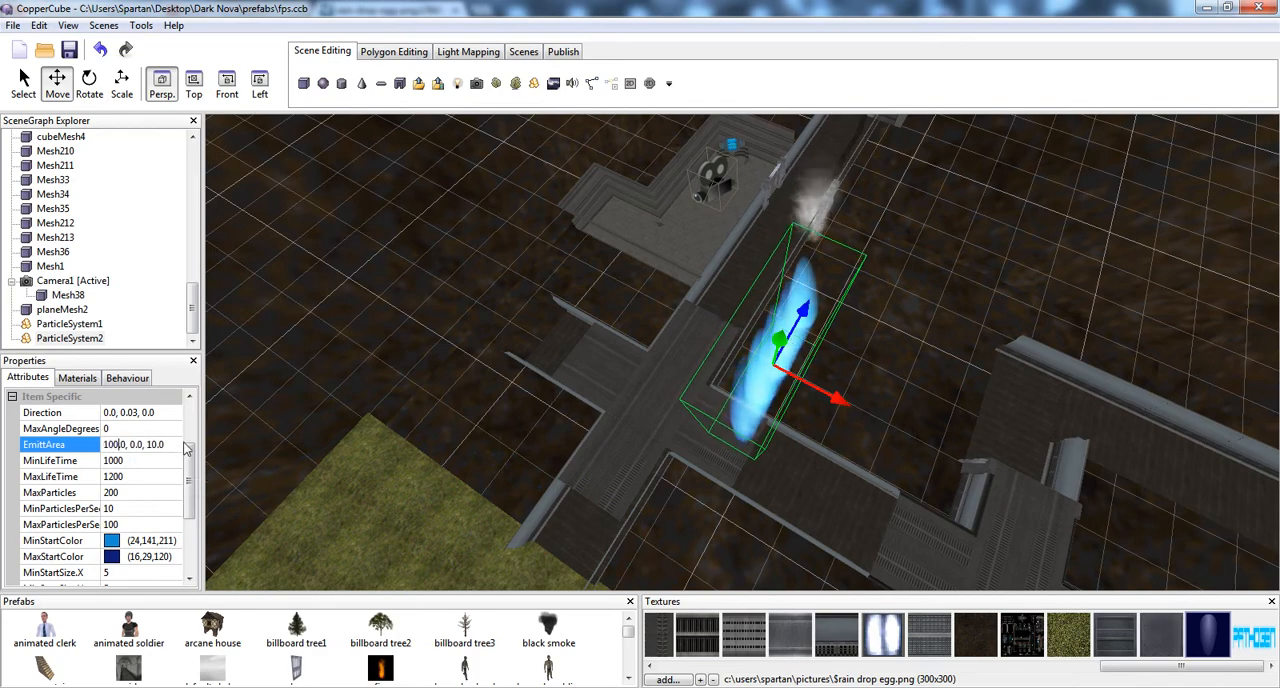
text(.)
key(Return)
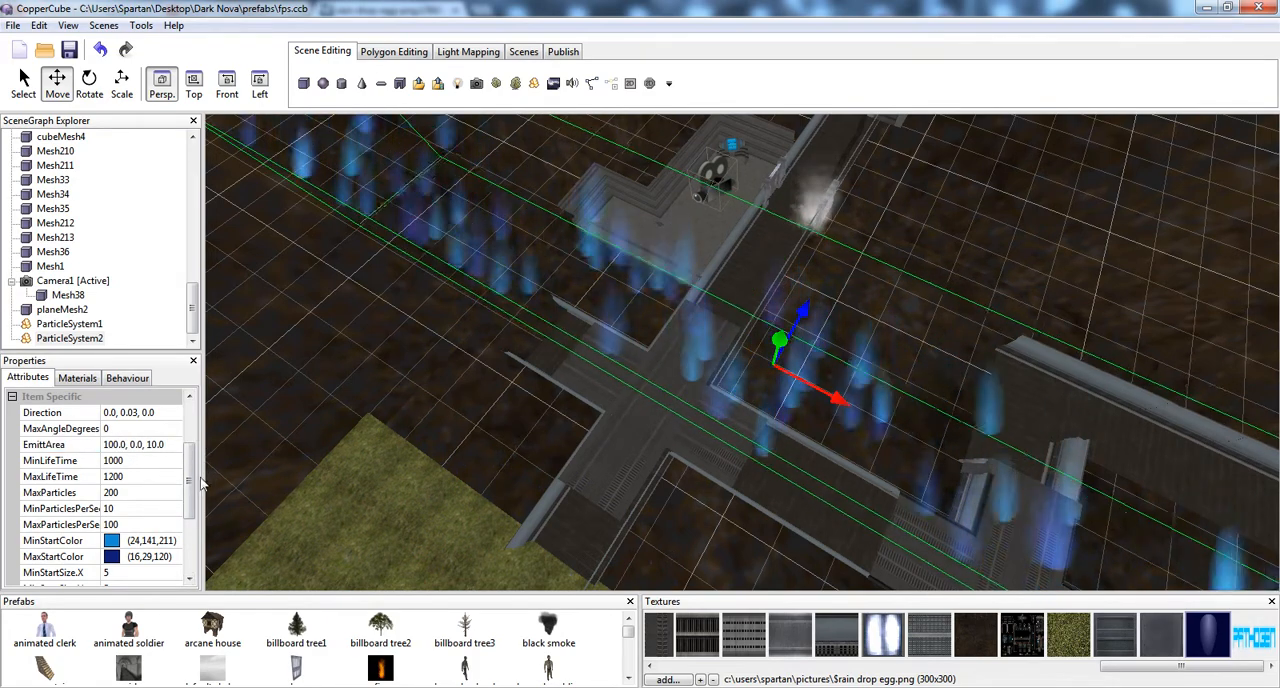
Set the new particle system's EmittArea to 100.0, 0.0, 100.0
click(158, 445)
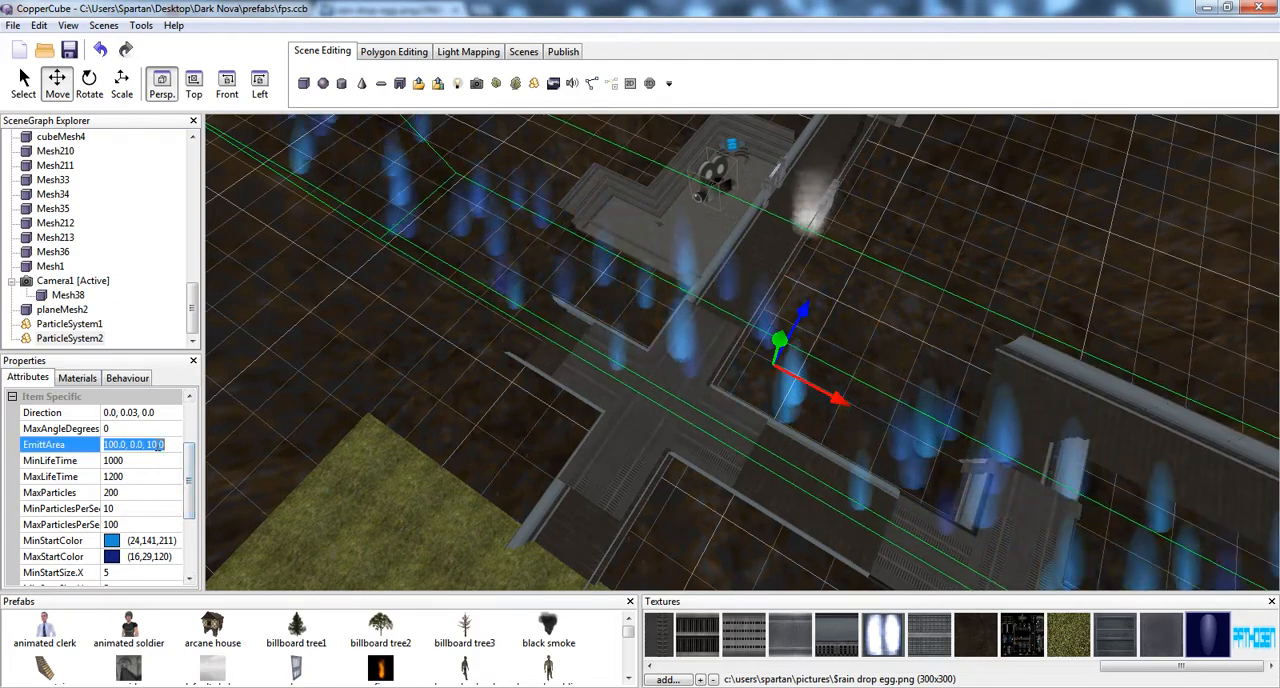
text(0)
key(Return)
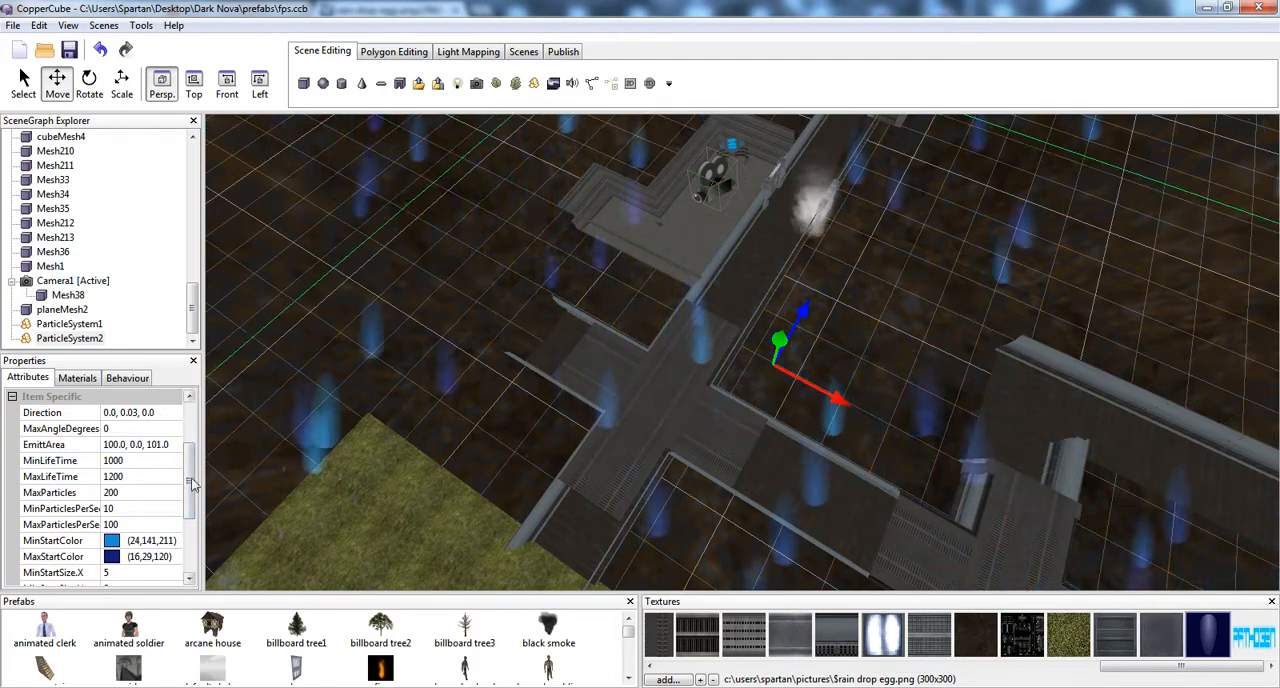
mouse_move(191, 484)
mouse_down()
mouse_move(192, 449)
mouse_move(192, 463)
mouse_up()
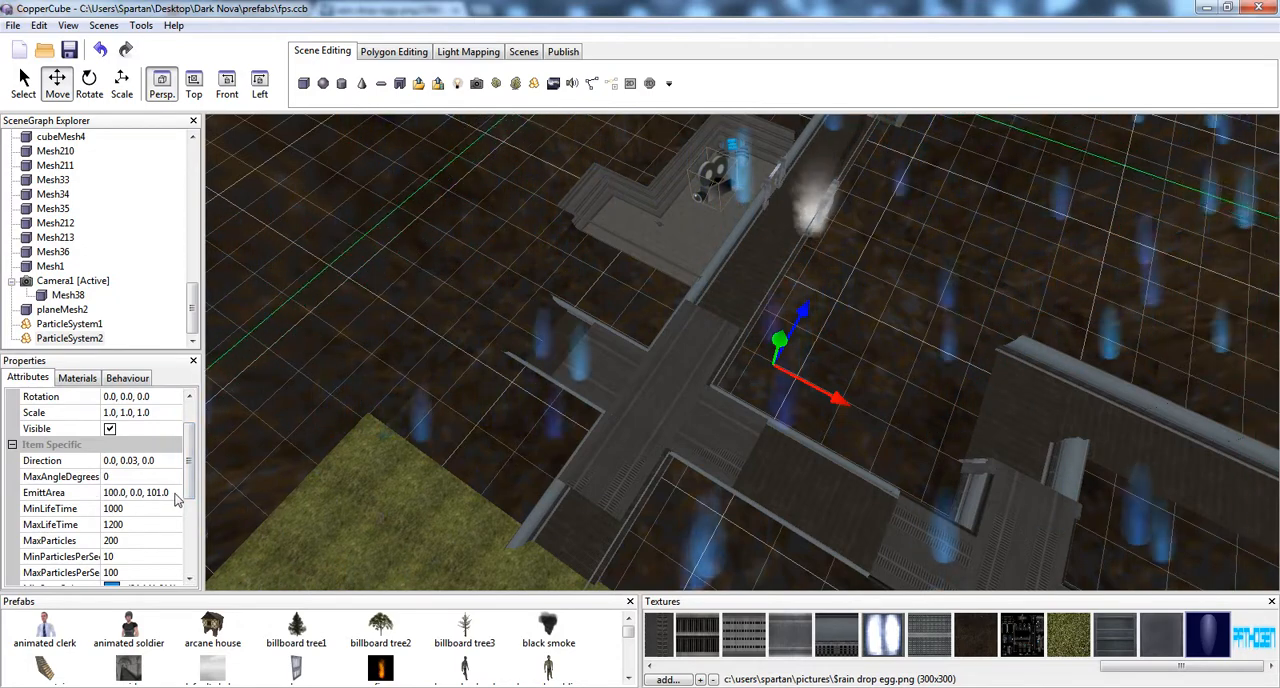
click(161, 492)
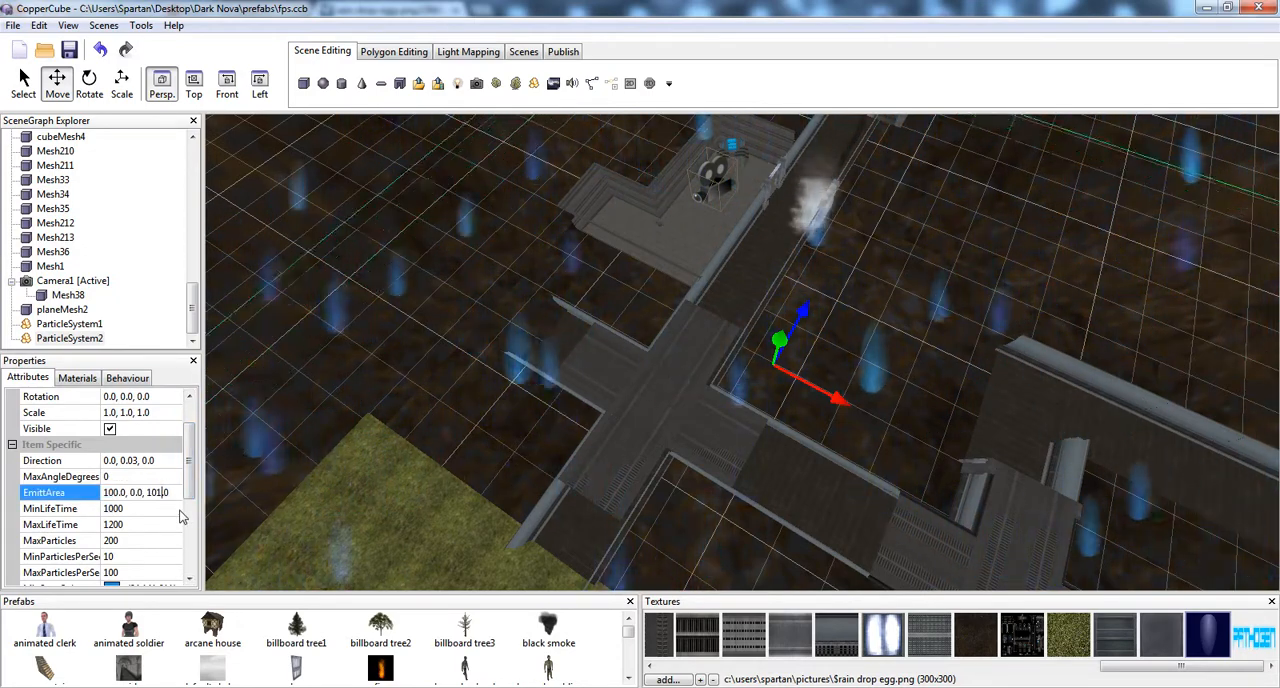
key(BackSpace)
text(0)
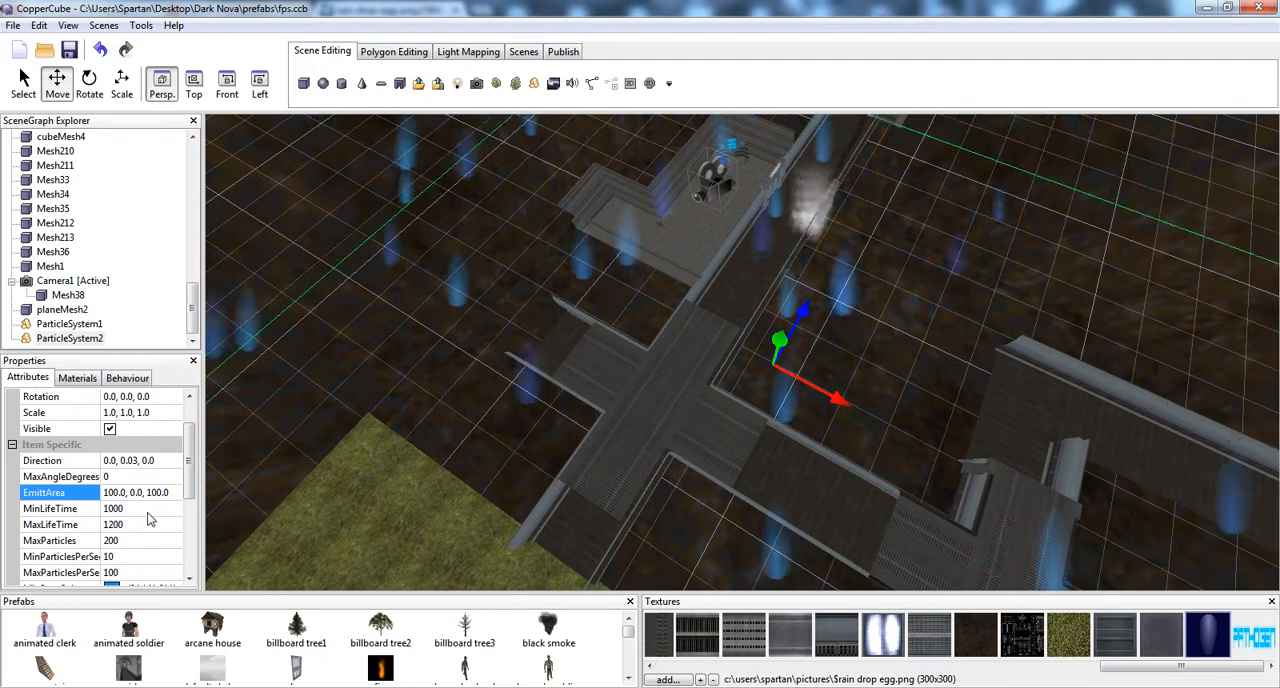
key(Return)
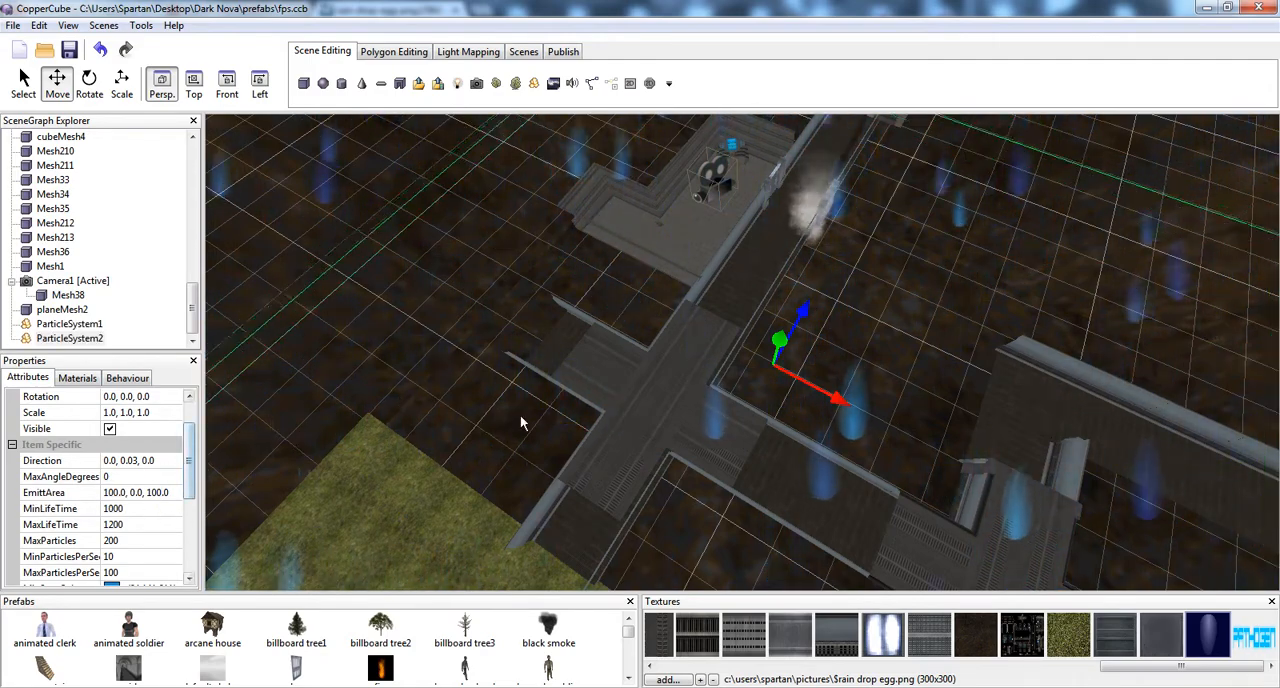
Try to reverse the particle system's vertical Direction with a negative Y value
drag(520, 423, 630, 400)
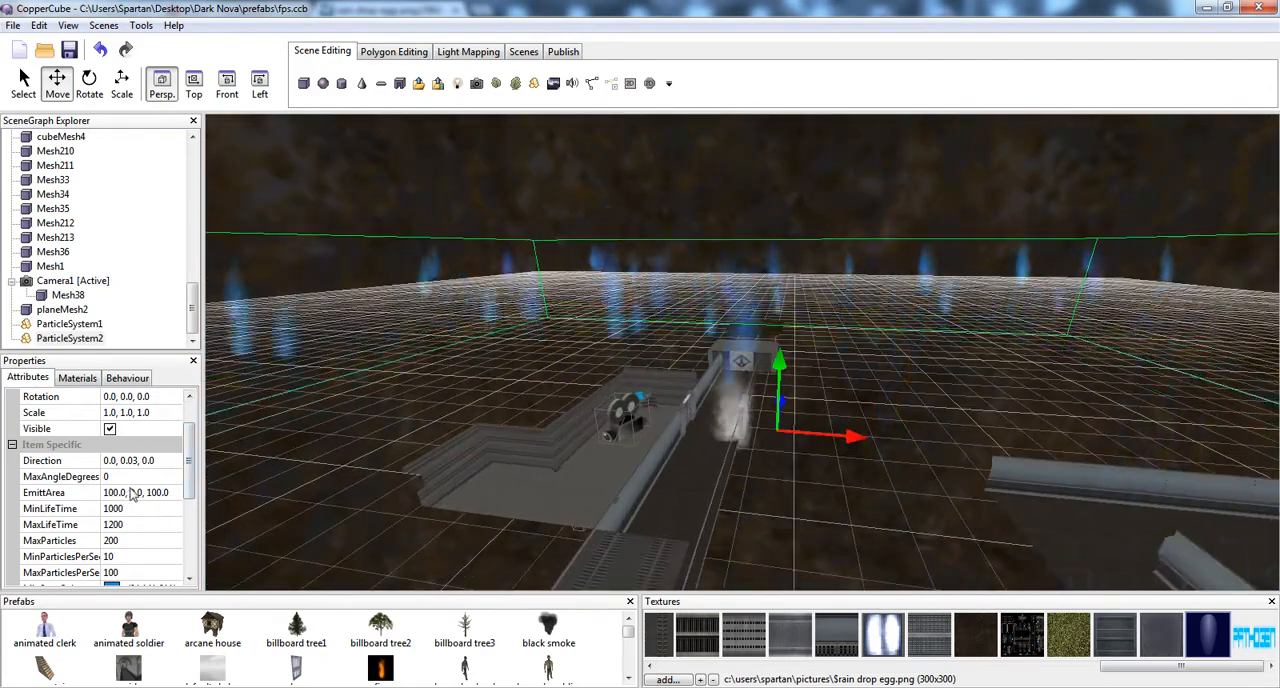
click(117, 460)
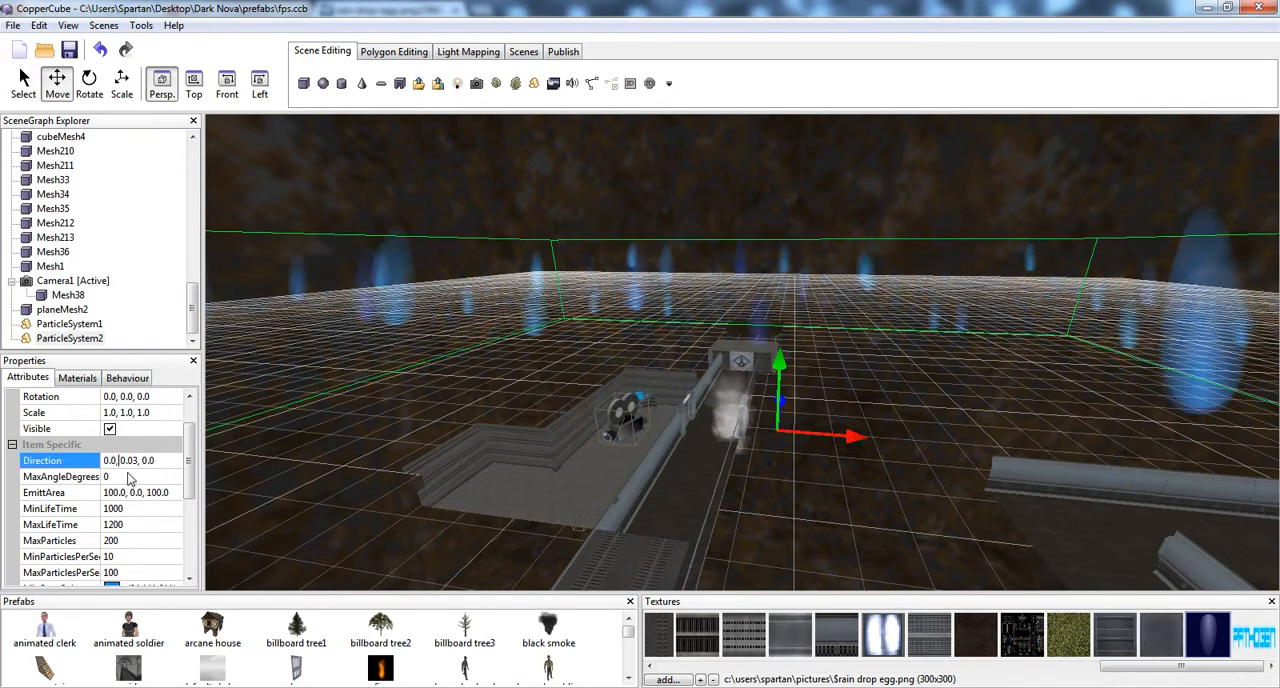
text(-)
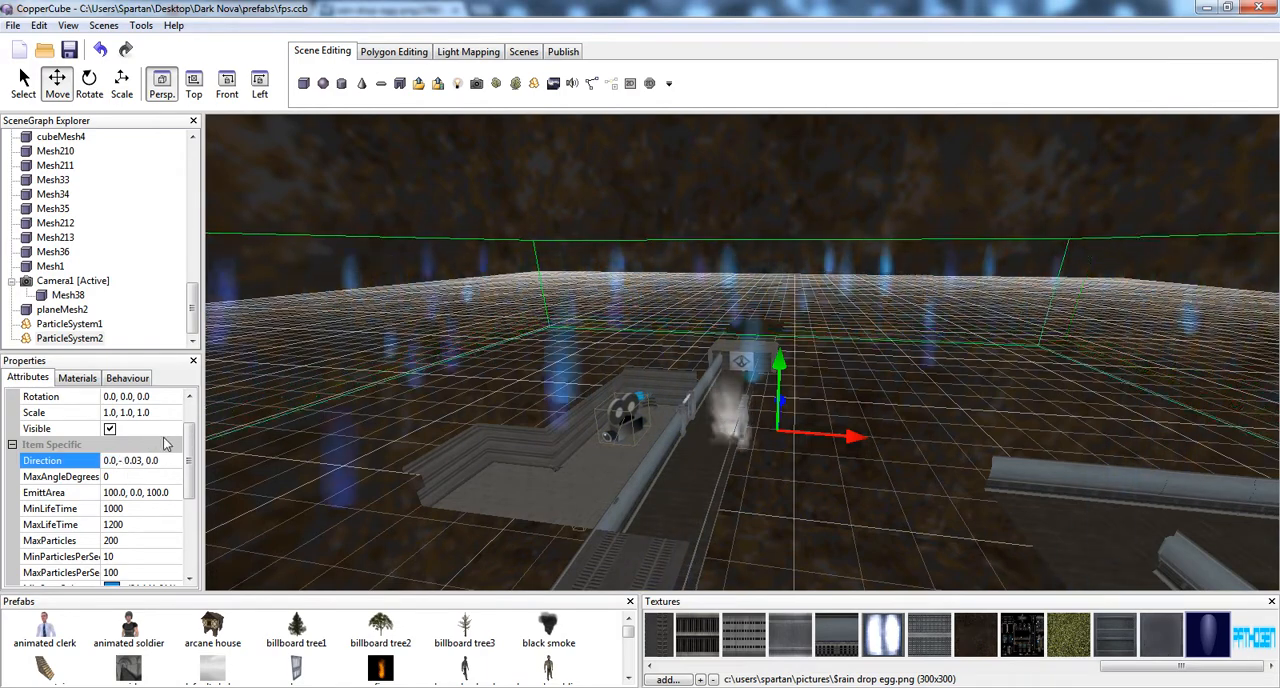
click(156, 479)
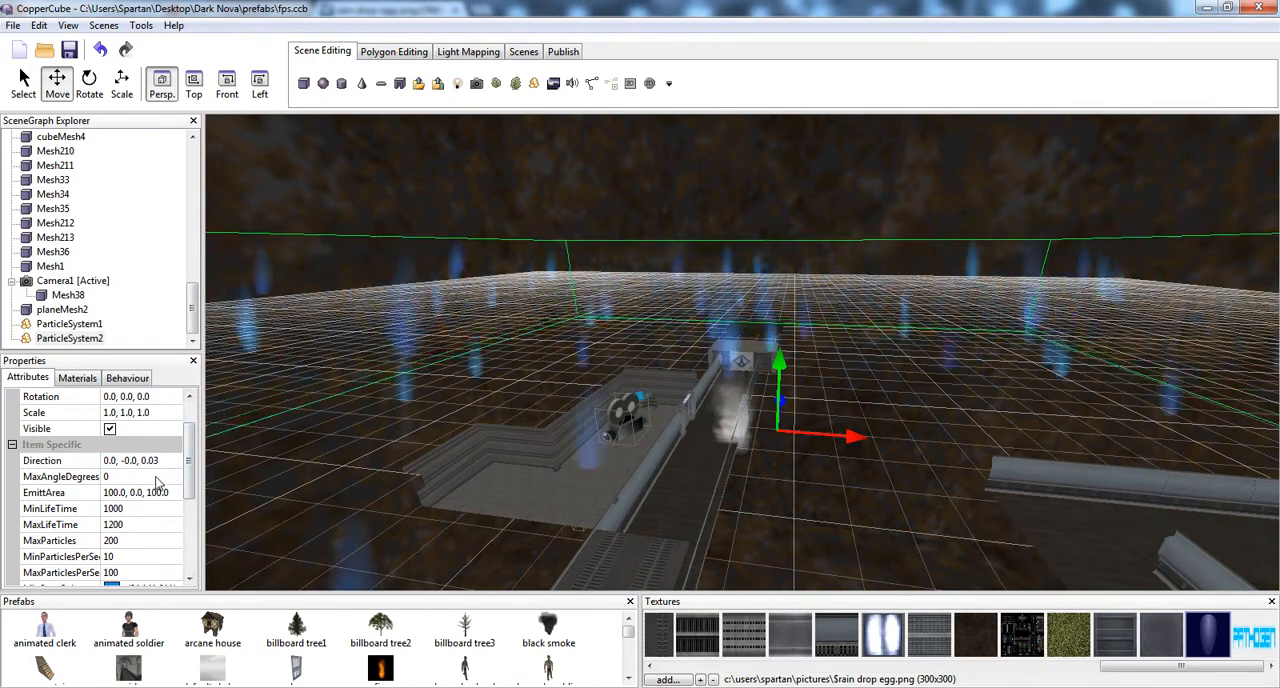
middle_drag(590, 430, 606, 312)
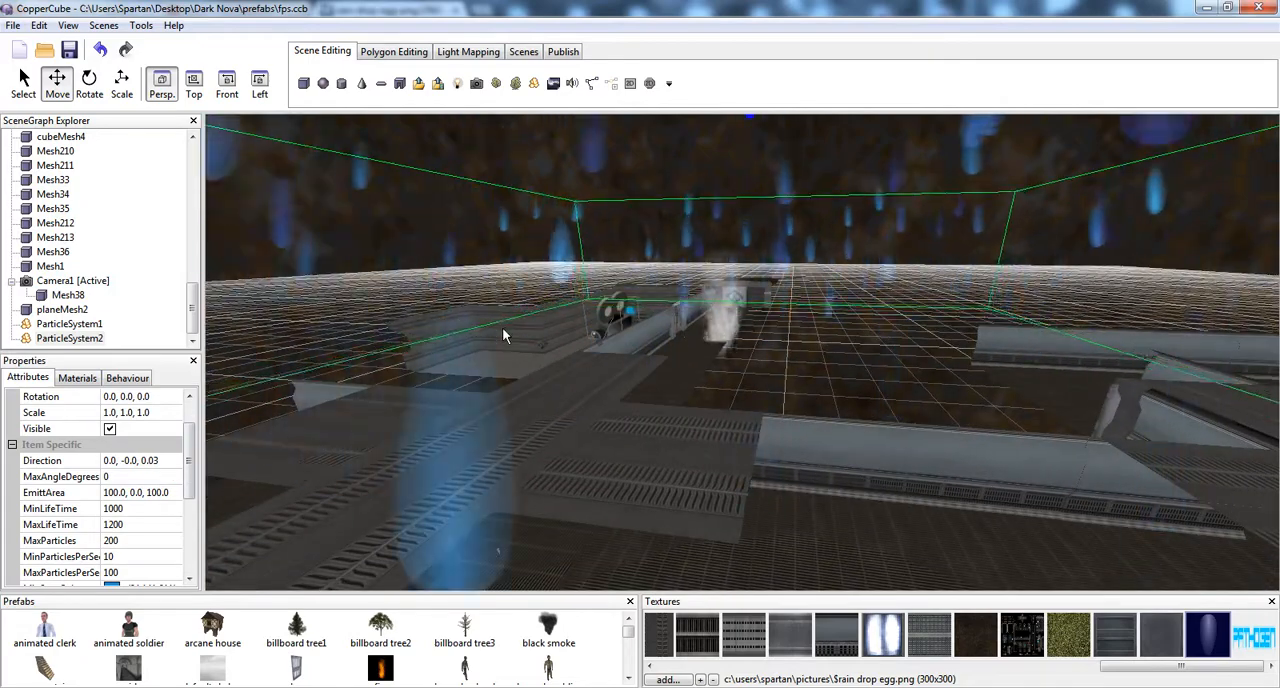
middle_drag(548, 268, 590, 278)
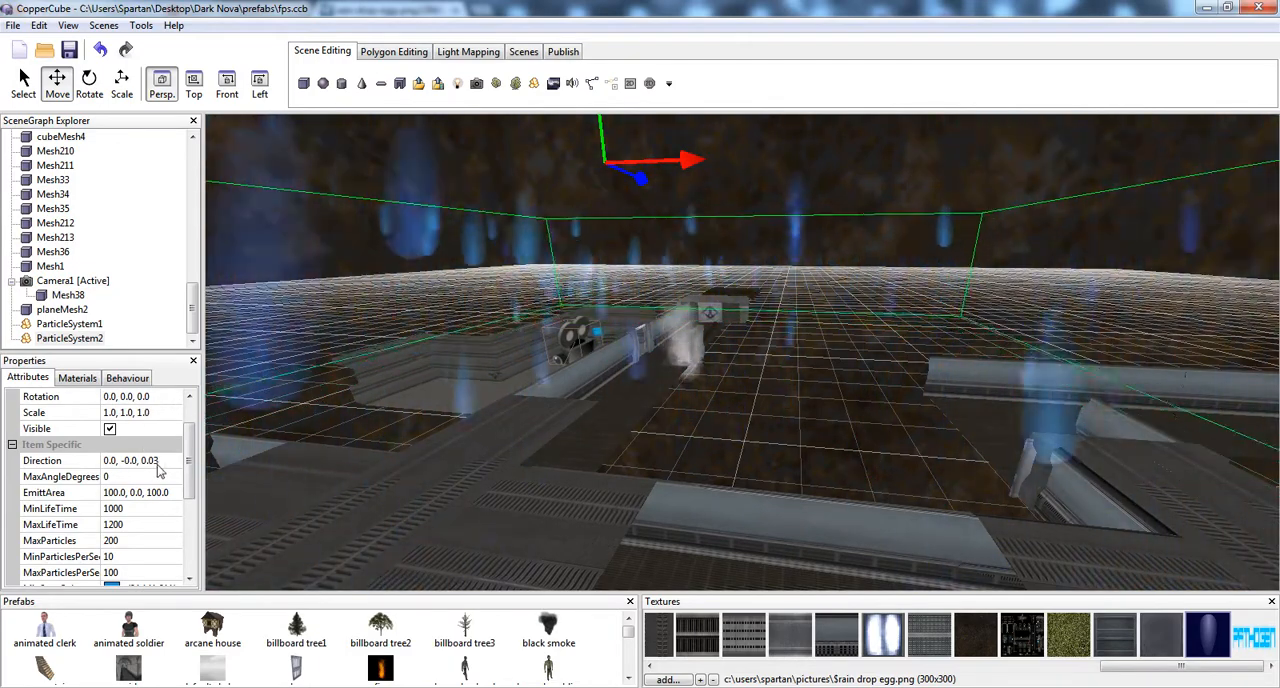
click(145, 461)
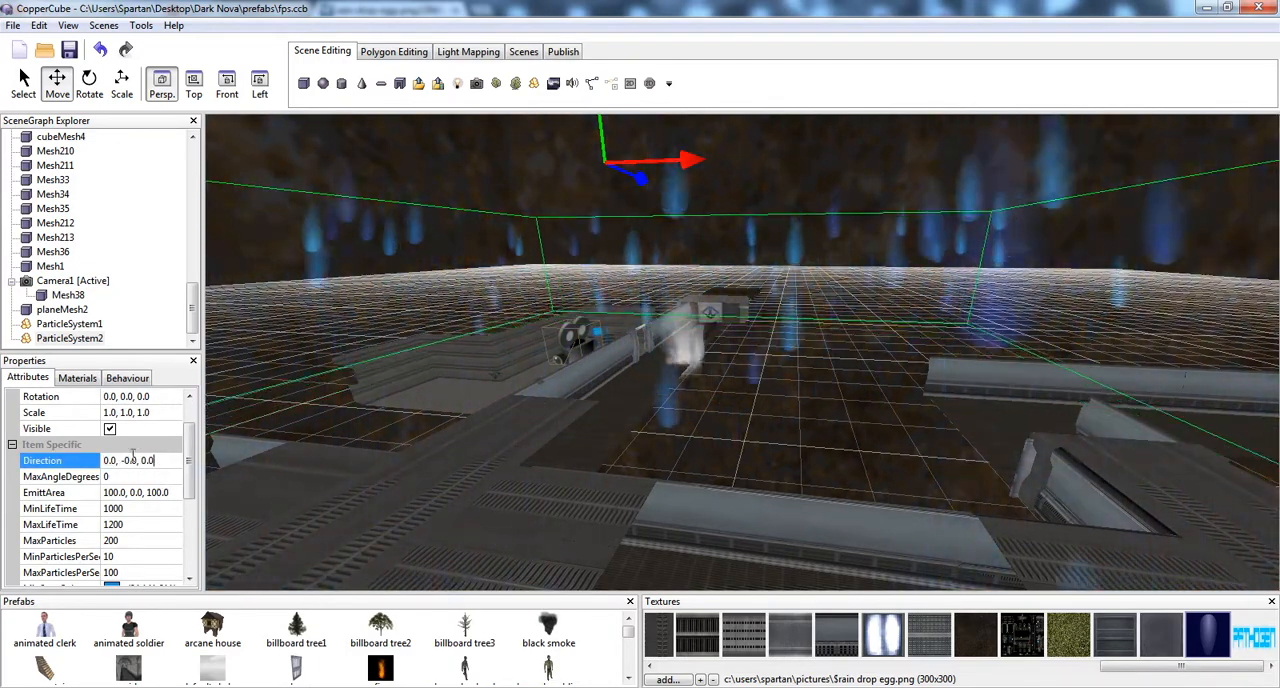
key(ctrl+z)
Set the particle system's Direction to 0.0, -0.03, 0.0
click(135, 462)
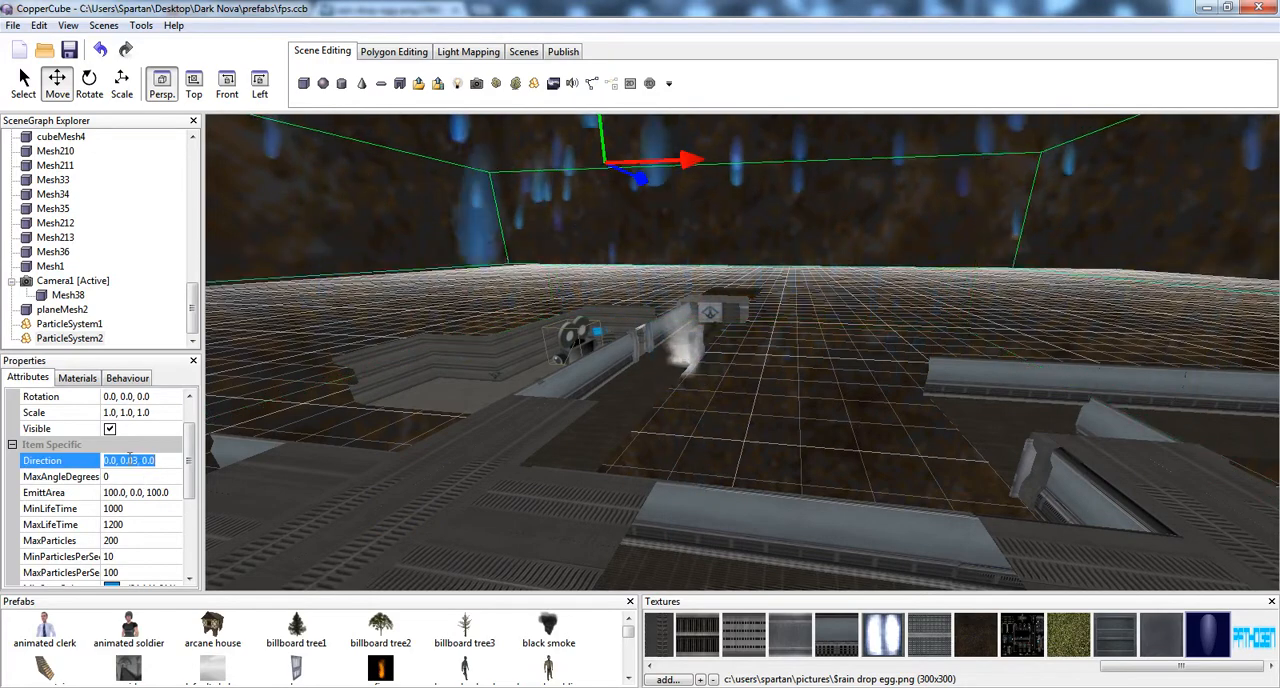
click(129, 461)
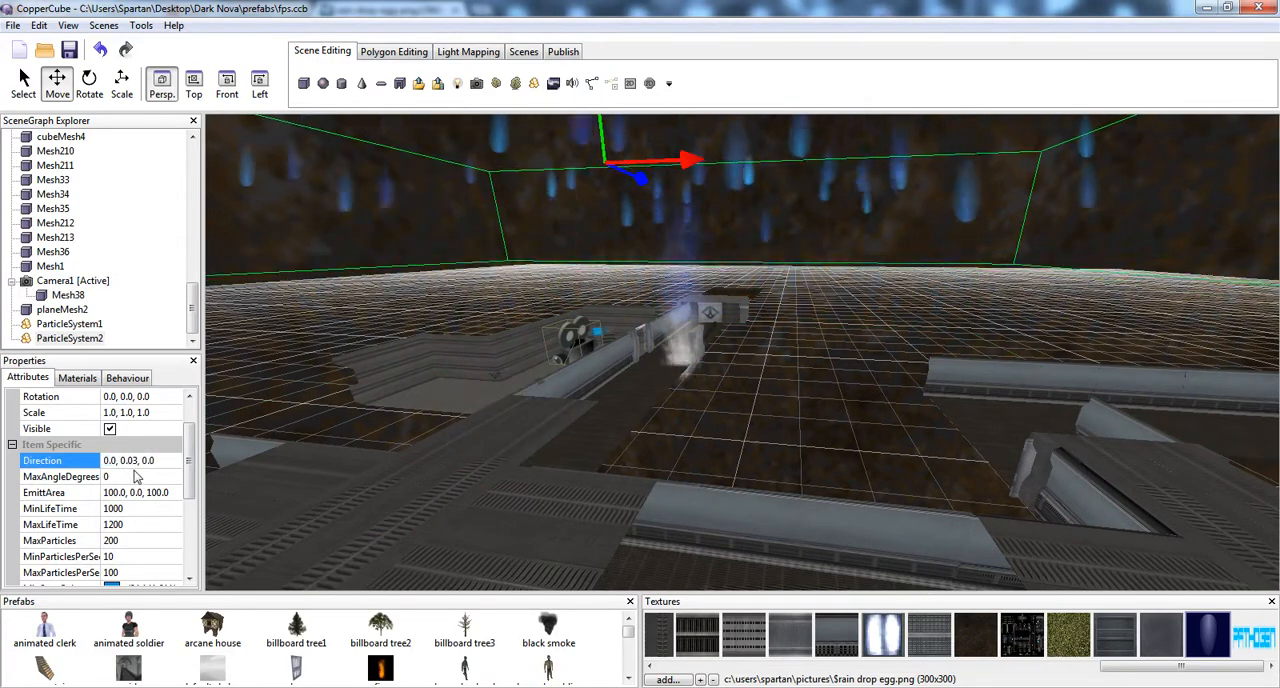
text(-)
key(Return)
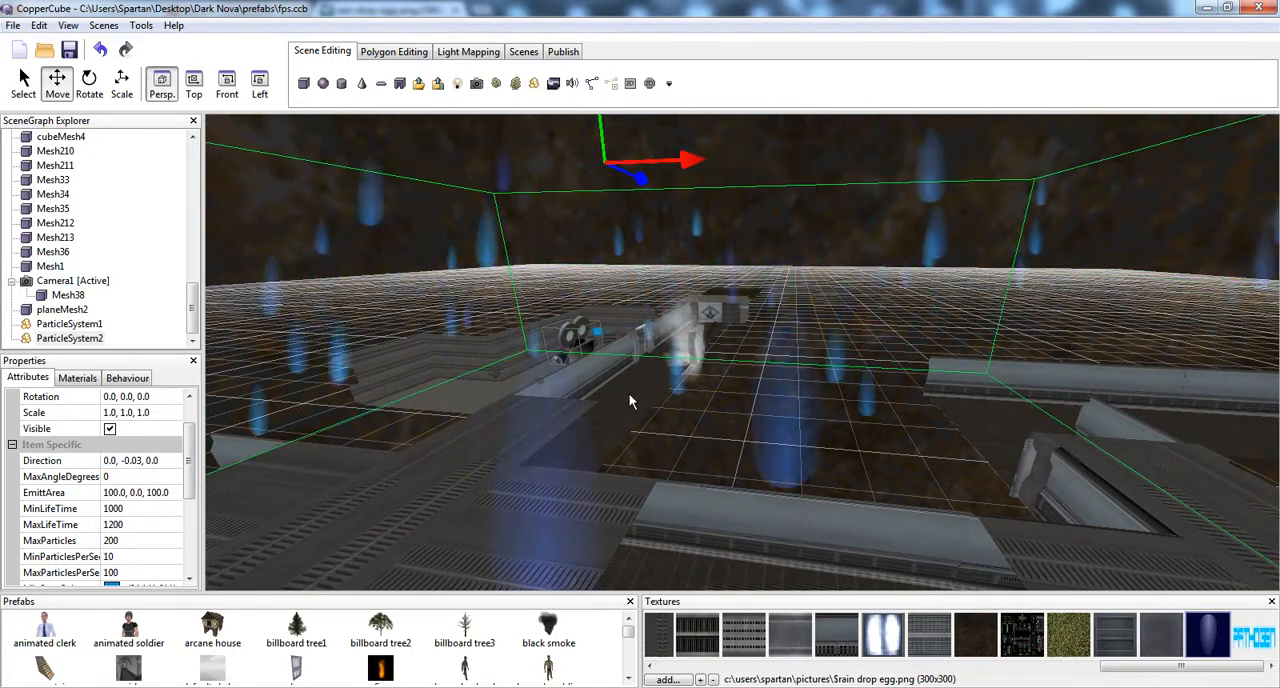
Set both MinStartSize.X and MinStartSize.Y of the particle system to 1
middle_drag(629, 393, 645, 359)
scroll(636, 364, down, 5)
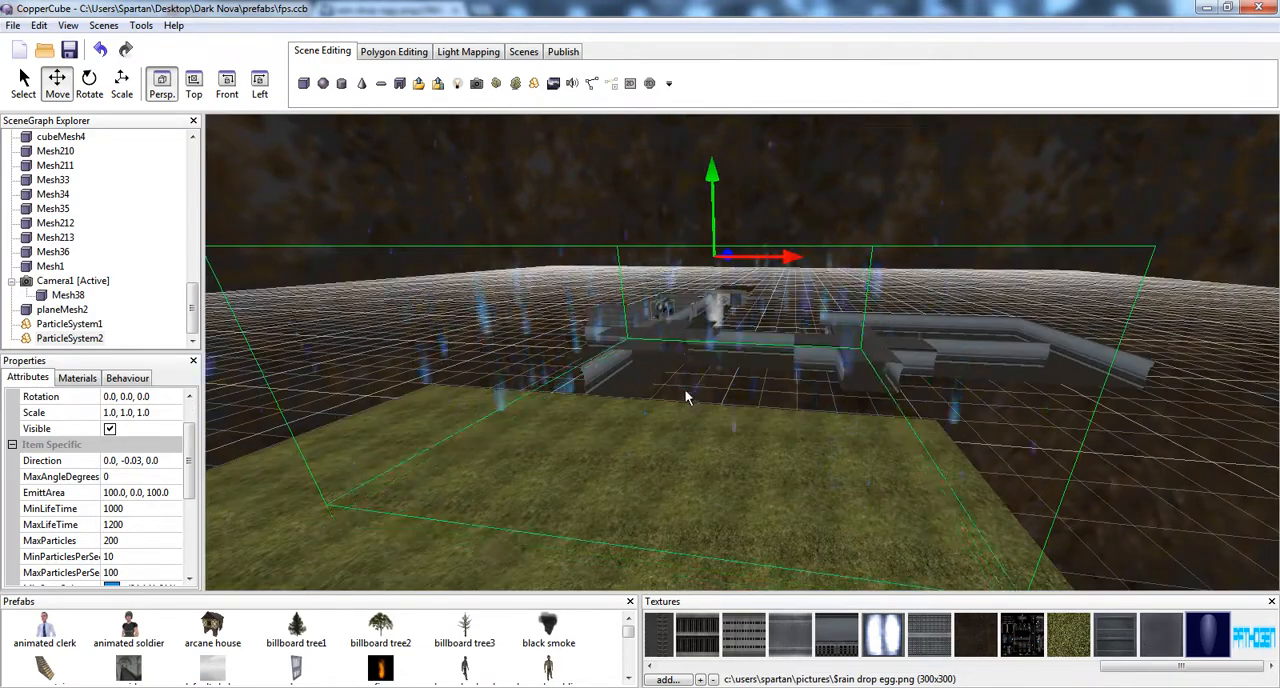
drag(685, 389, 632, 394)
middle_drag(632, 394, 526, 369)
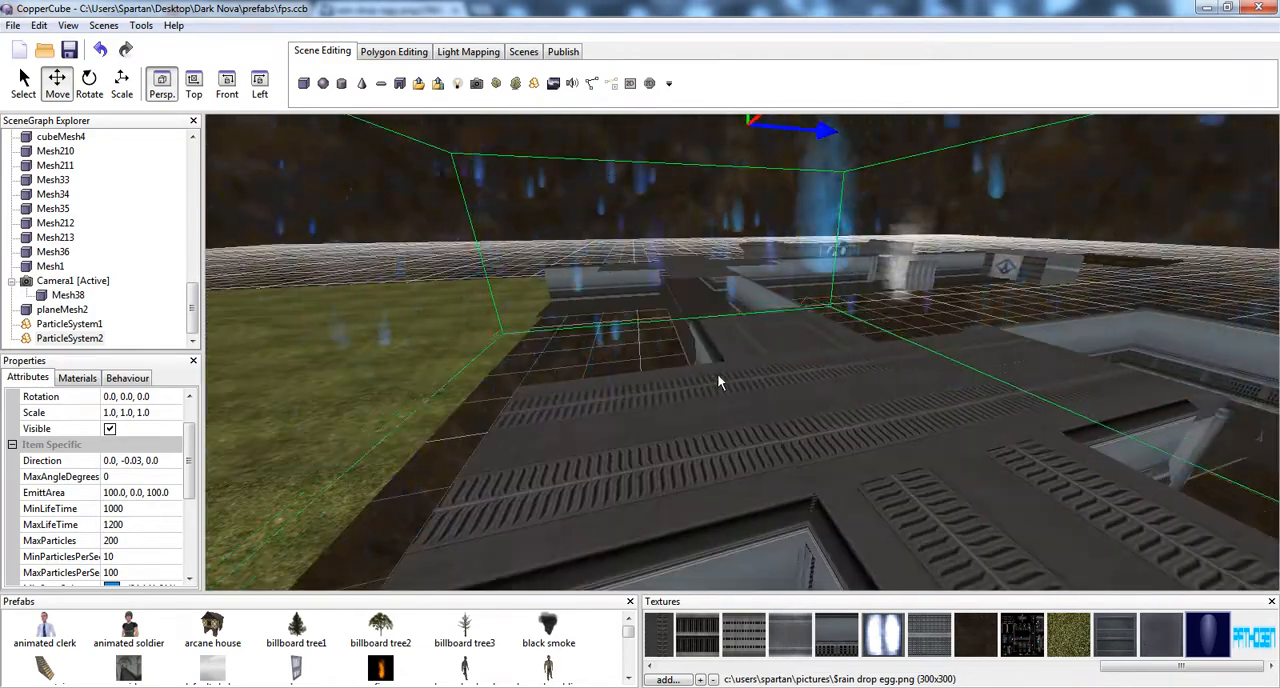
scroll(186, 520, down, 2)
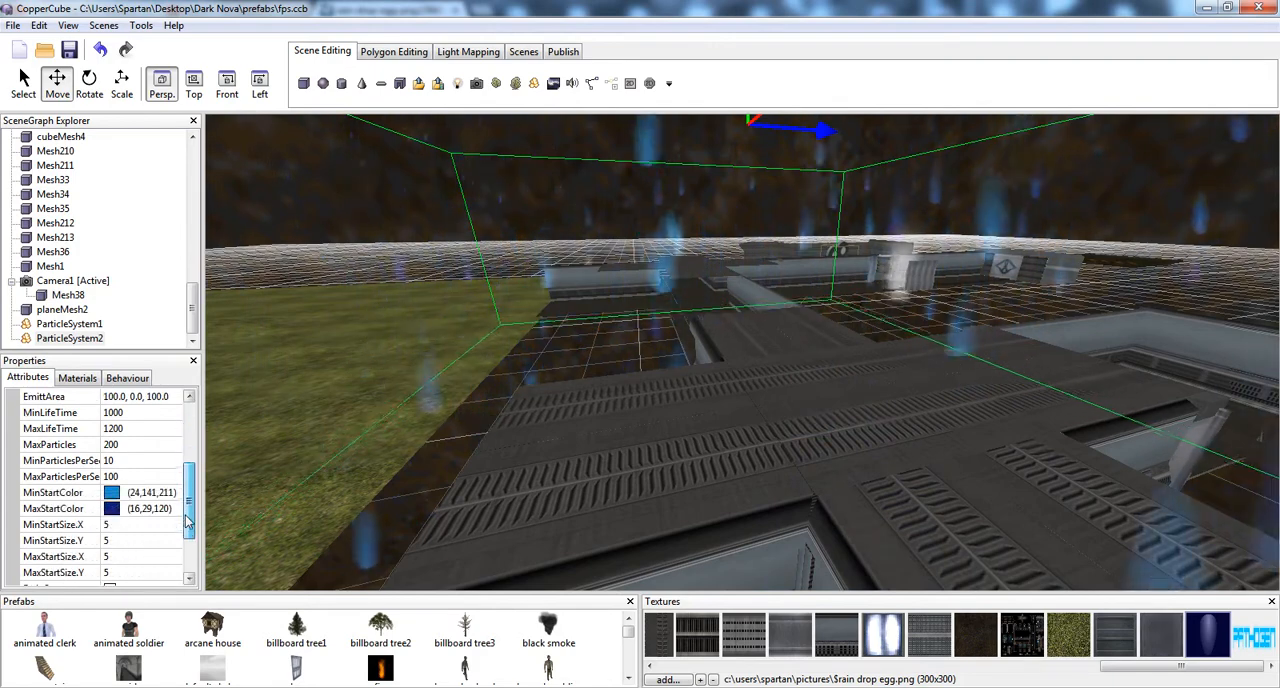
scroll(186, 520, down, 2)
click(60, 444)
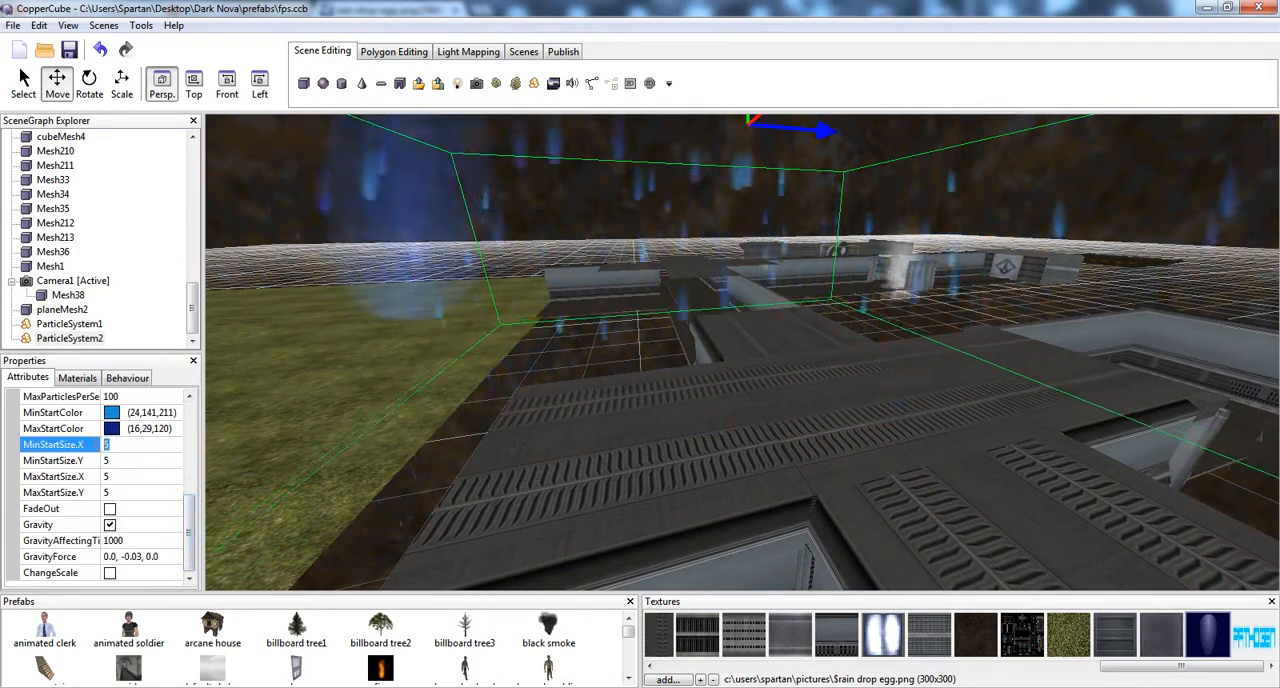
text(1)
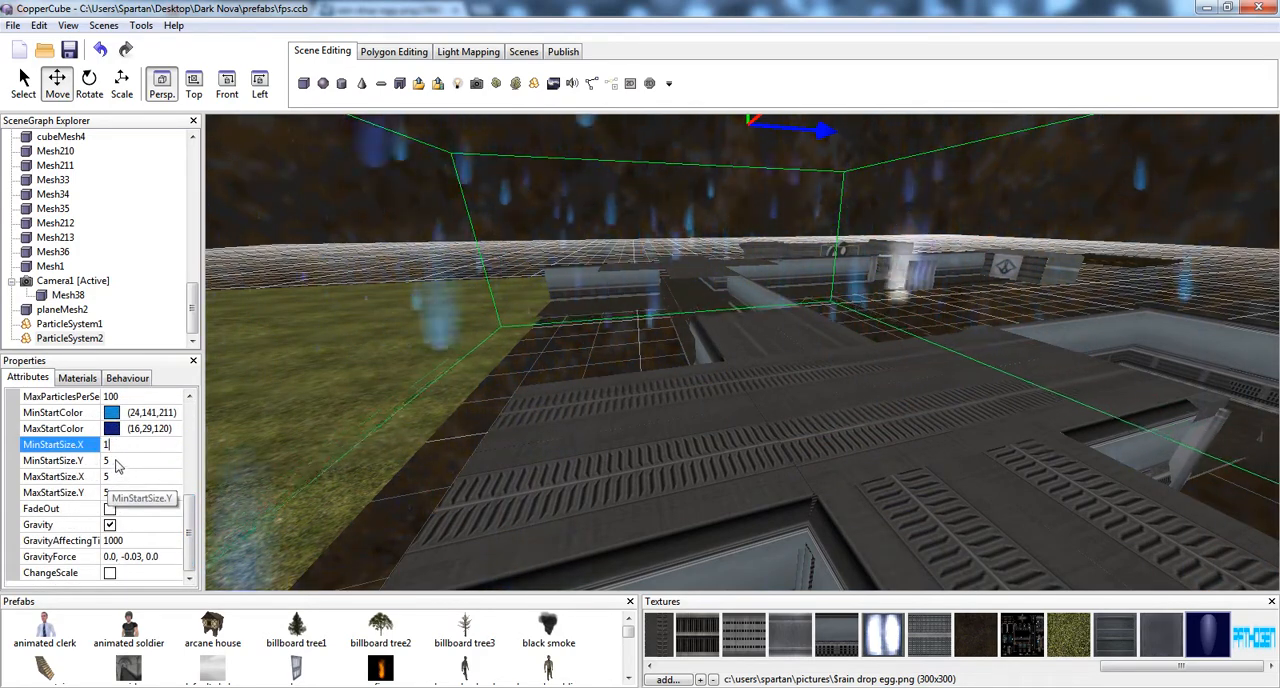
click(115, 462)
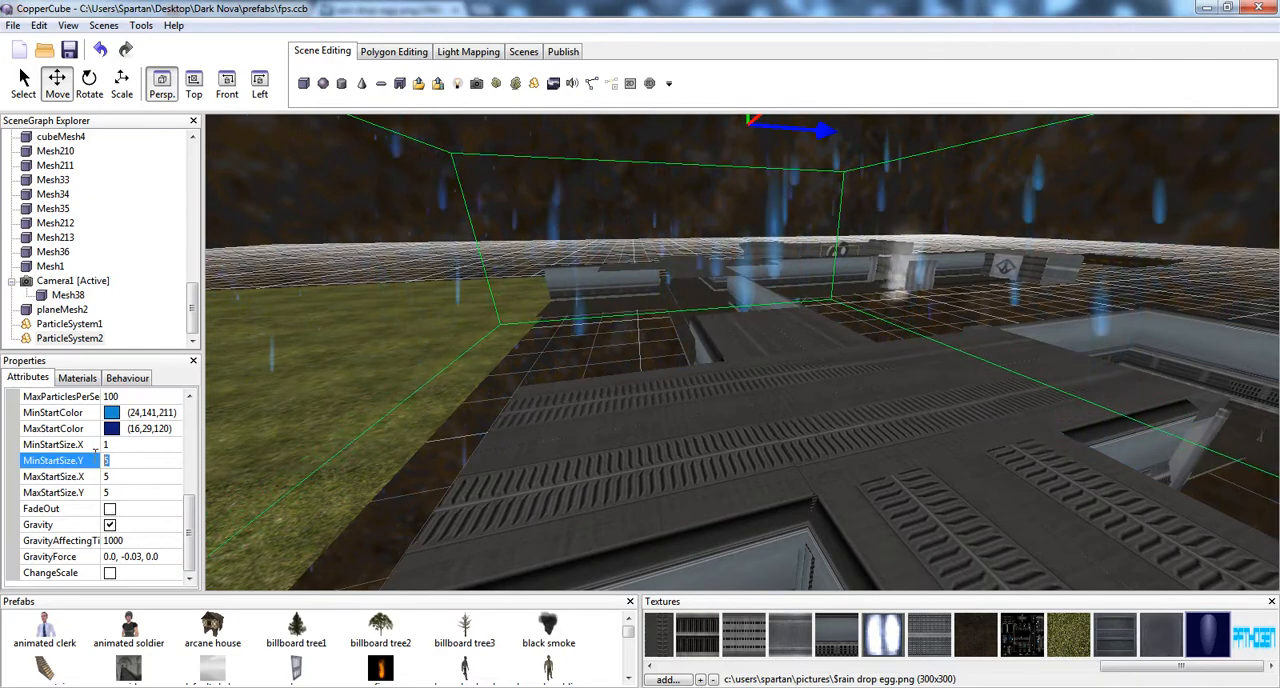
text(1)
Set both MaxStartSize.X and MaxStartSize.Y of the particle system to 2
click(115, 477)
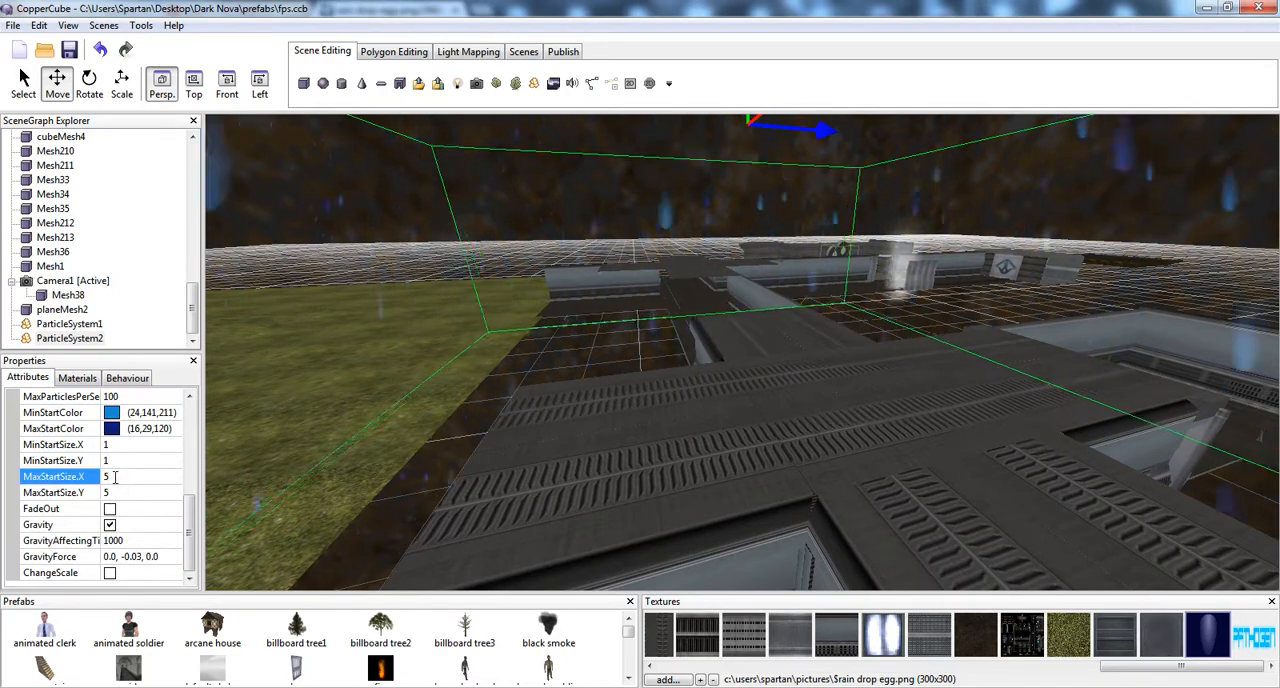
text(2)
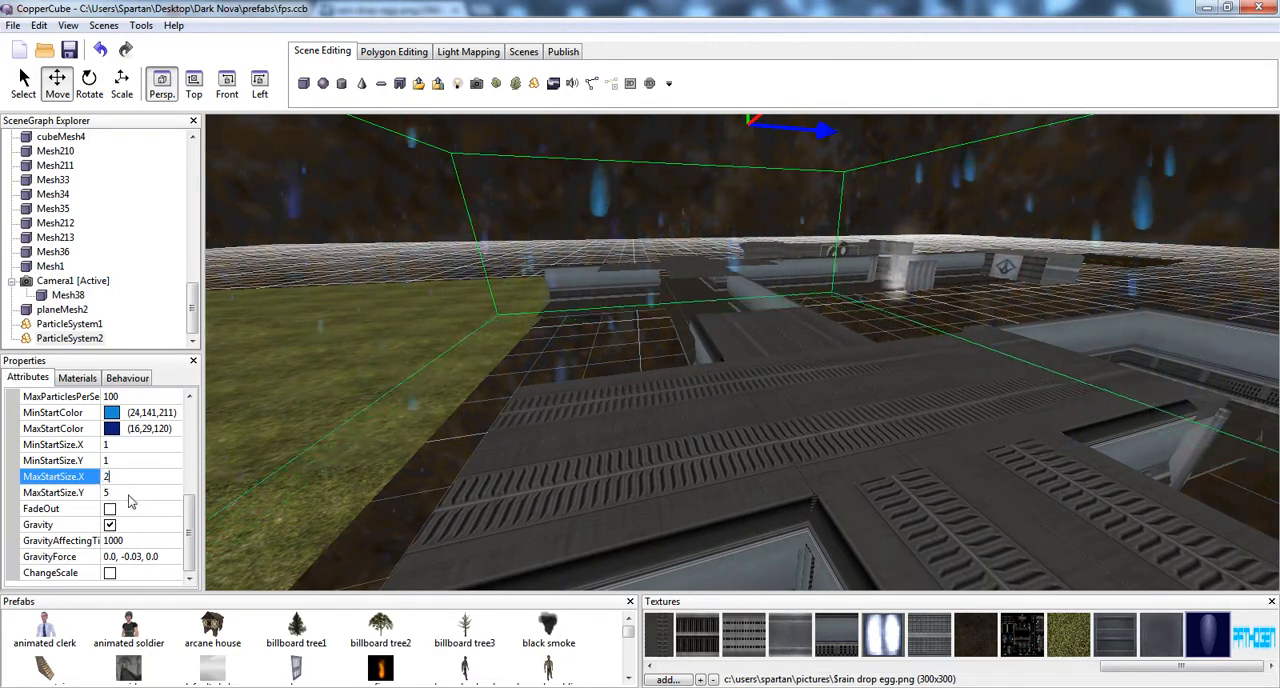
click(120, 493)
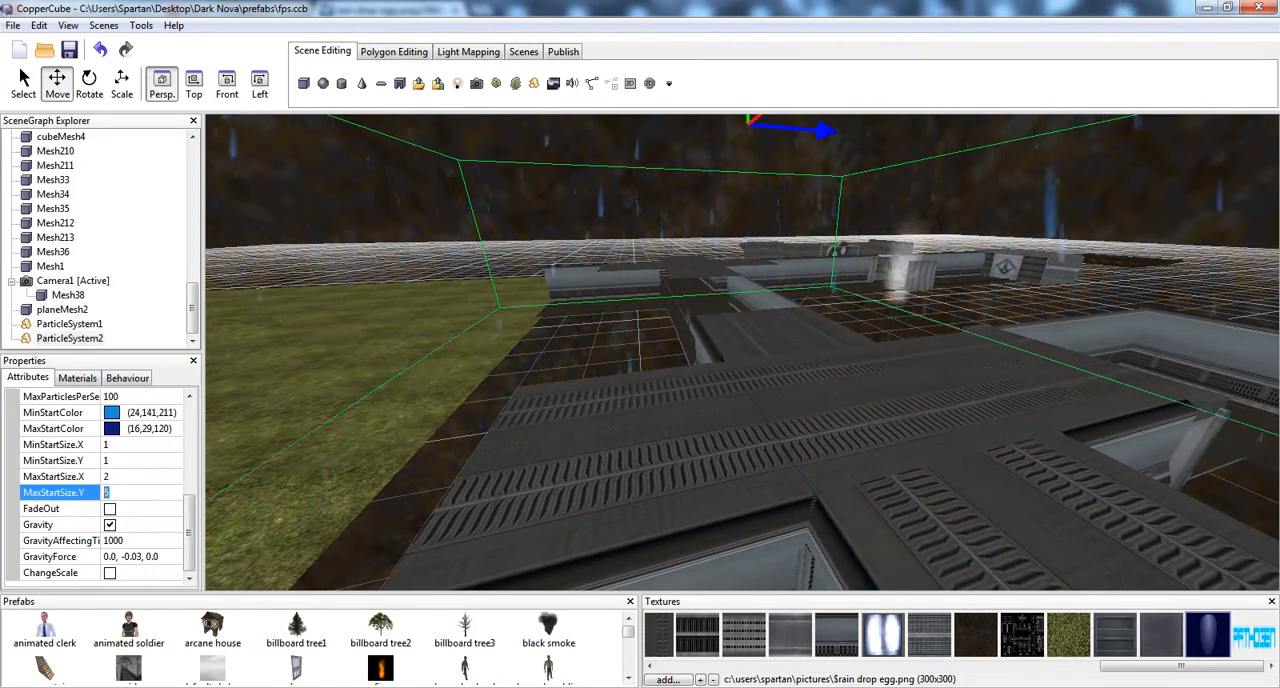
text(2)
key(Return)
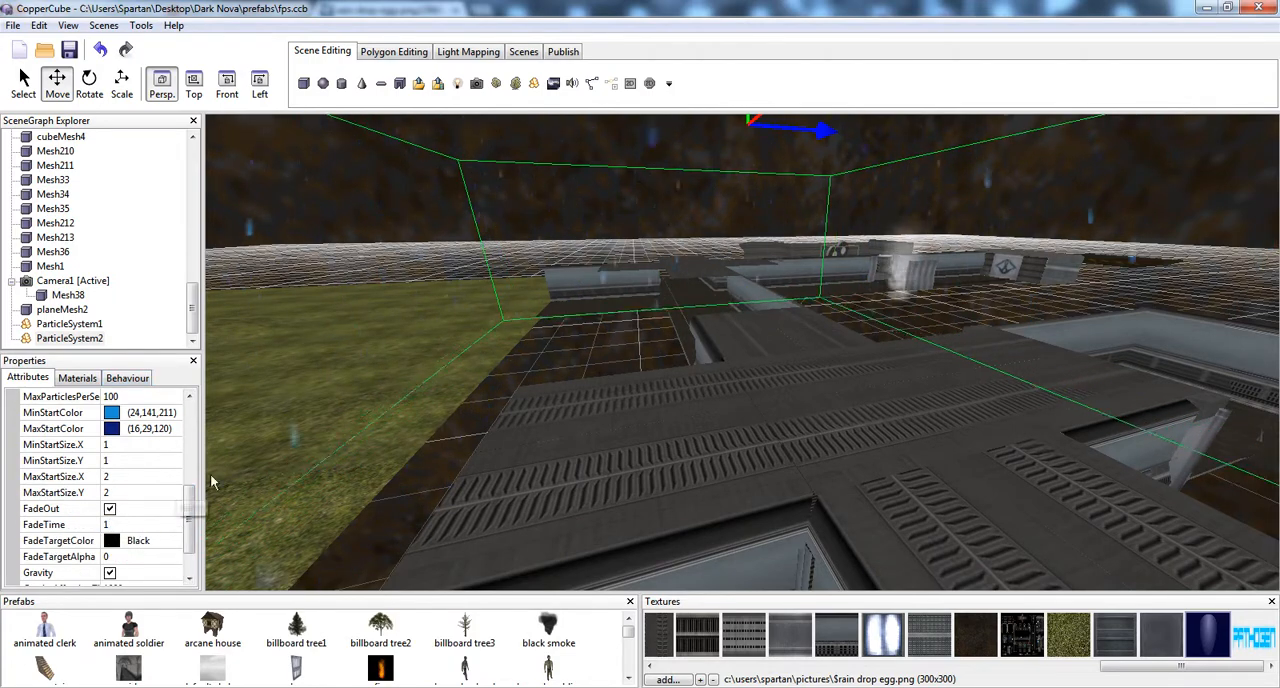
Set the particle system's FadeTargetColor to a light blue (149,174,242)
middle_drag(608, 394, 604, 346)
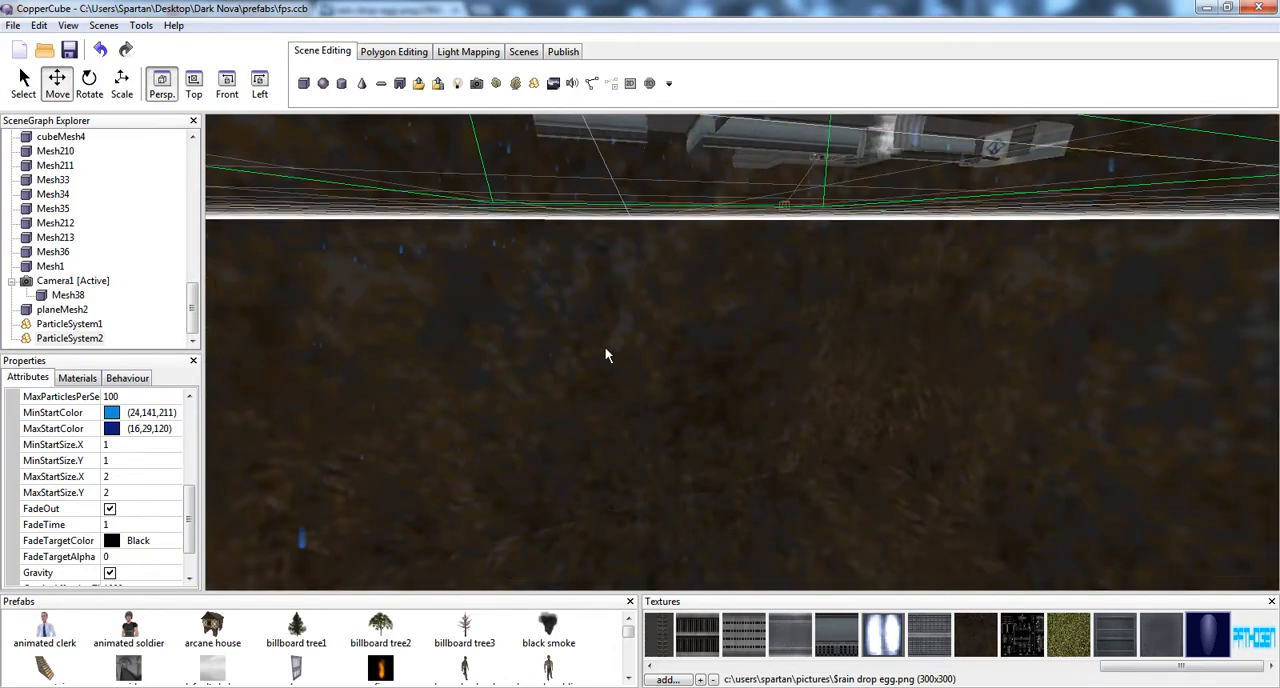
right_drag(605, 348, 586, 400)
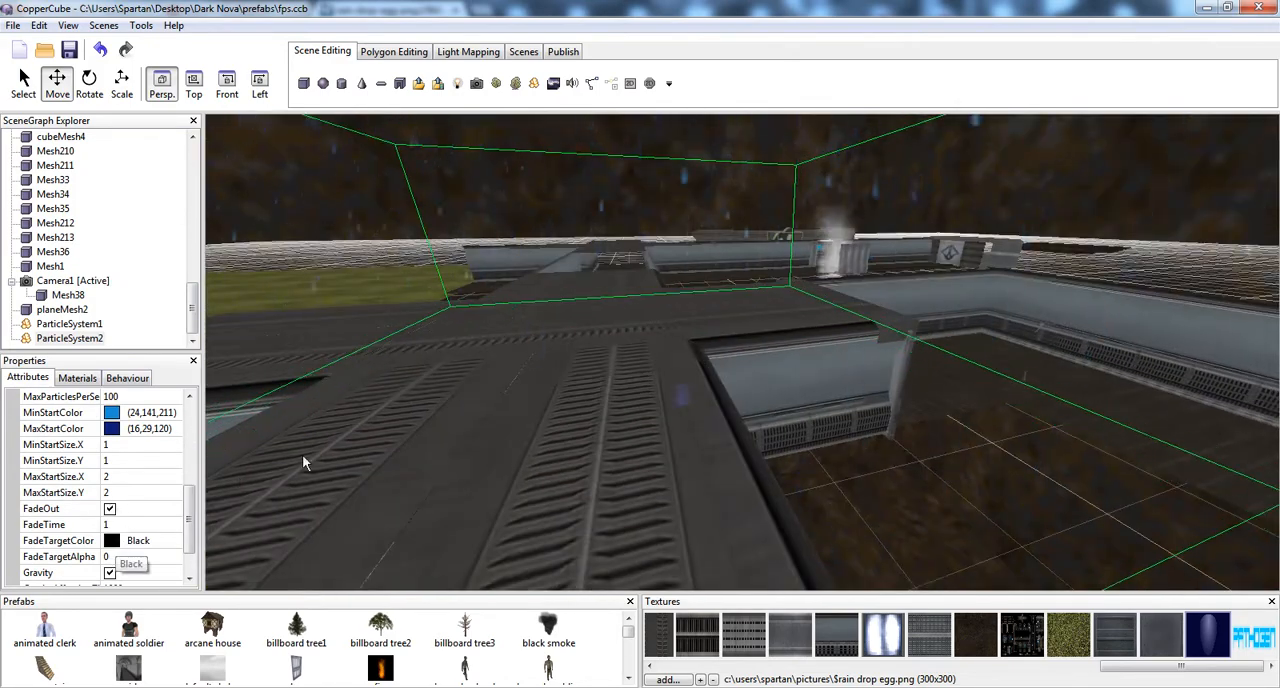
middle_drag(490, 376, 565, 401)
click(170, 541)
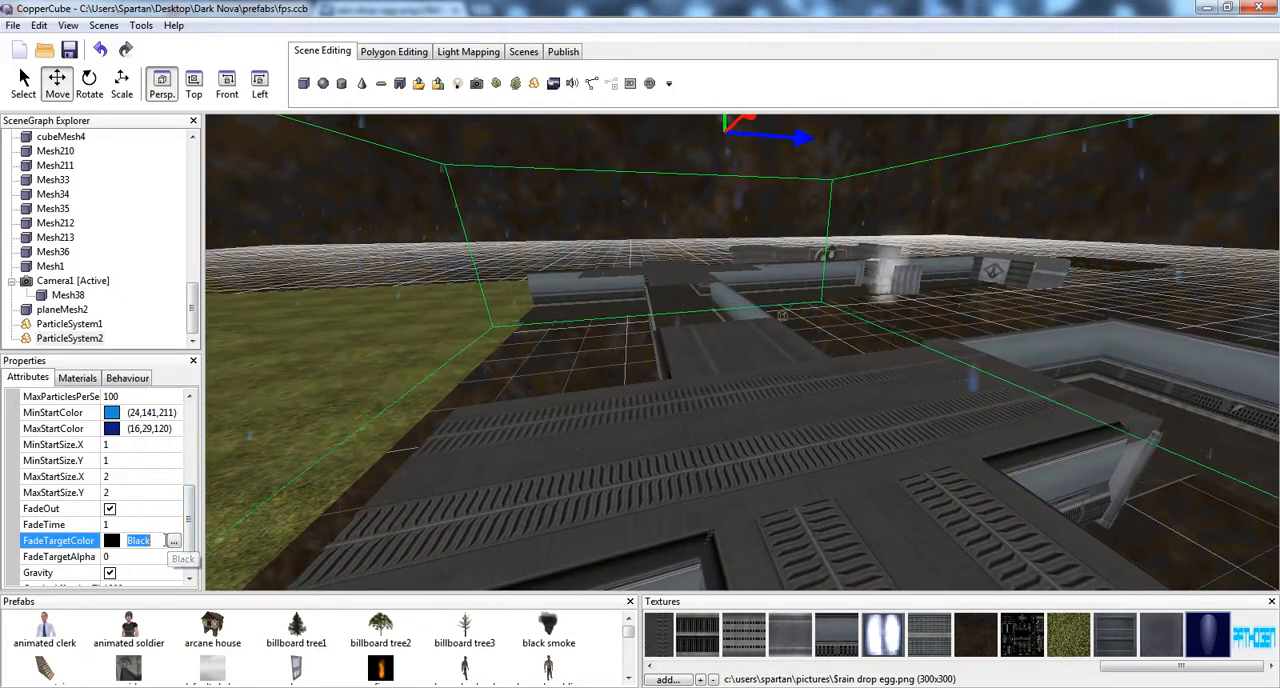
click(174, 541)
click(276, 92)
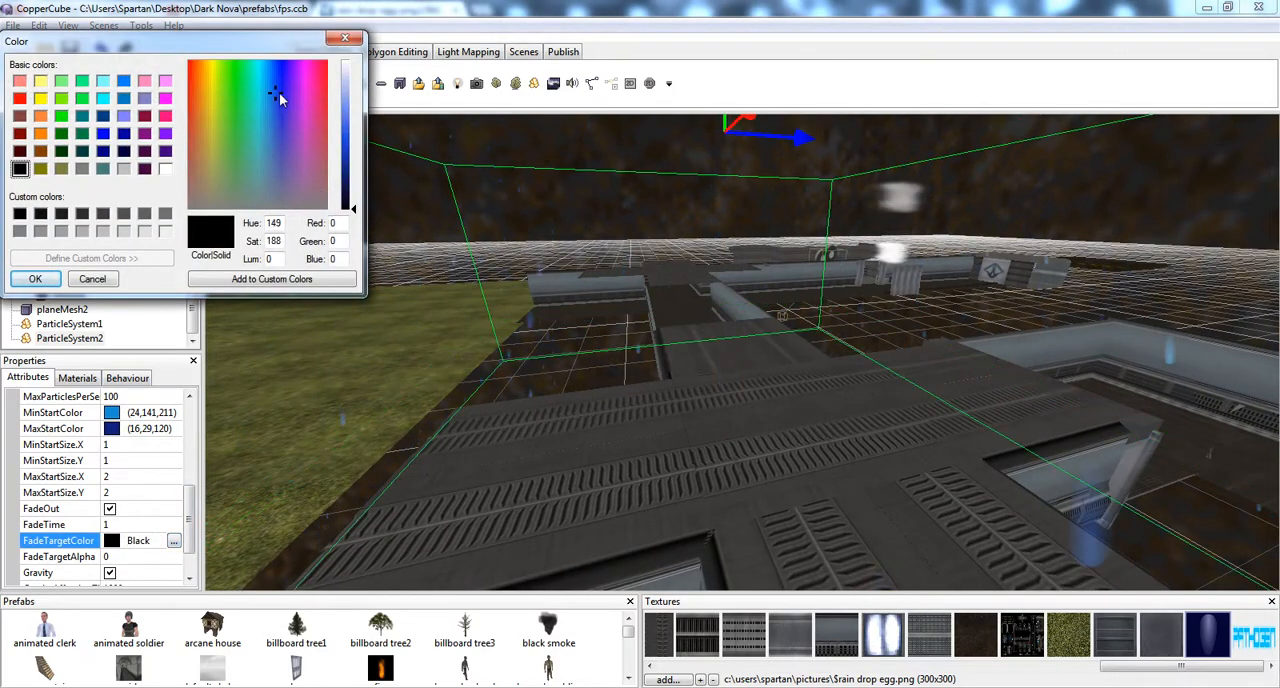
drag(352, 118, 352, 98)
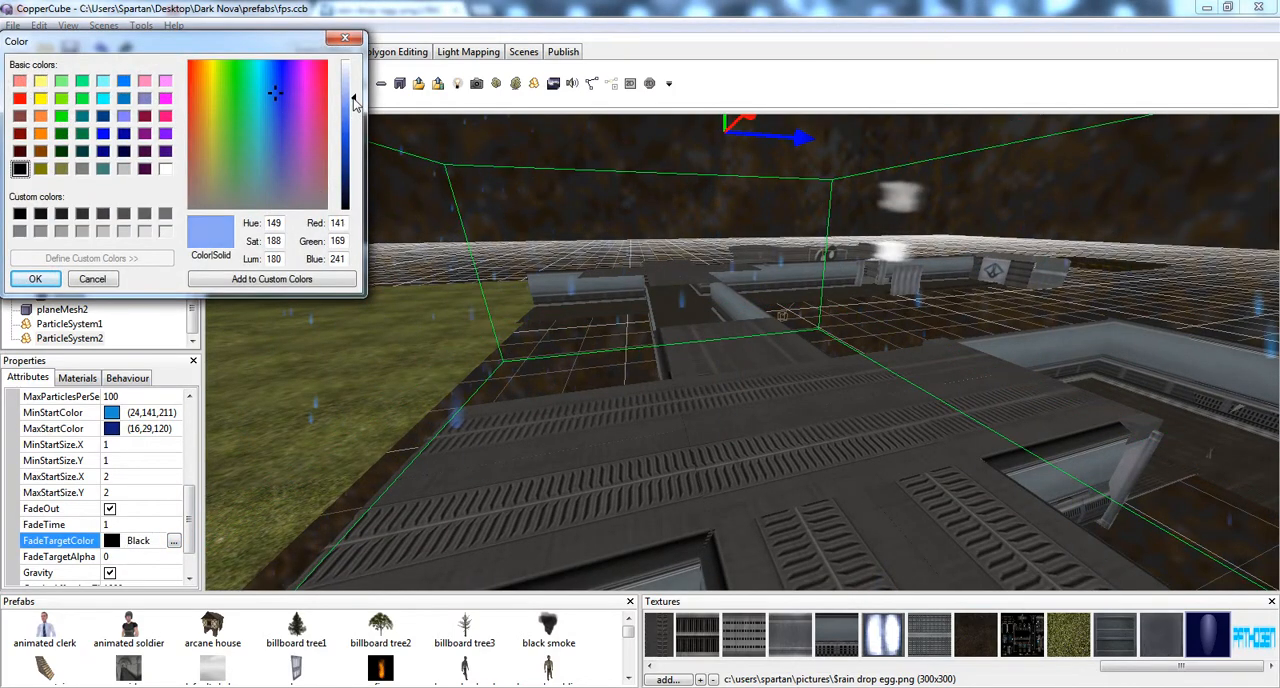
click(26, 280)
Move the new particle system from the corridors to above the grass plane
right_drag(551, 404, 534, 448)
scroll(143, 569, down, 1)
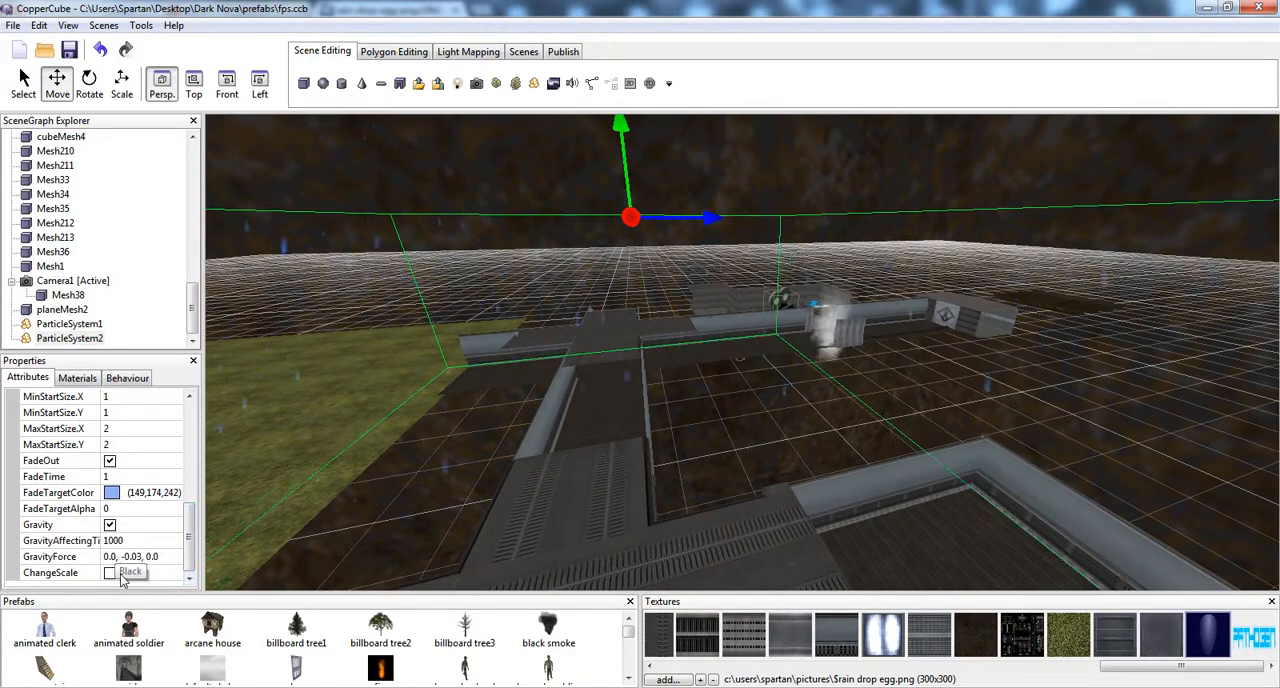
right_drag(568, 429, 598, 418)
scroll(652, 440, down, 2)
drag(892, 280, 714, 305)
scroll(686, 320, down, 4)
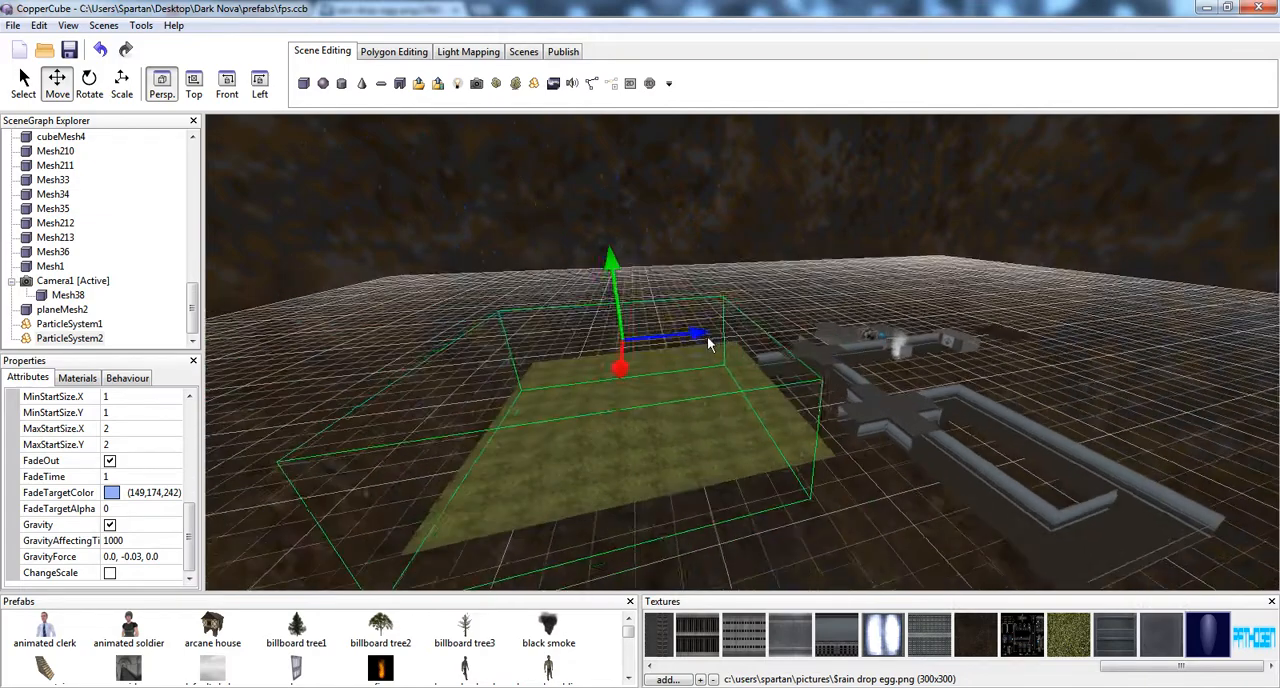
right_drag(617, 368, 601, 364)
mouse_move(675, 306)
right_down()
mouse_move(677, 257)
mouse_move(661, 311)
right_up()
drag(752, 356, 752, 228)
right_drag(752, 228, 719, 203)
drag(718, 258, 717, 207)
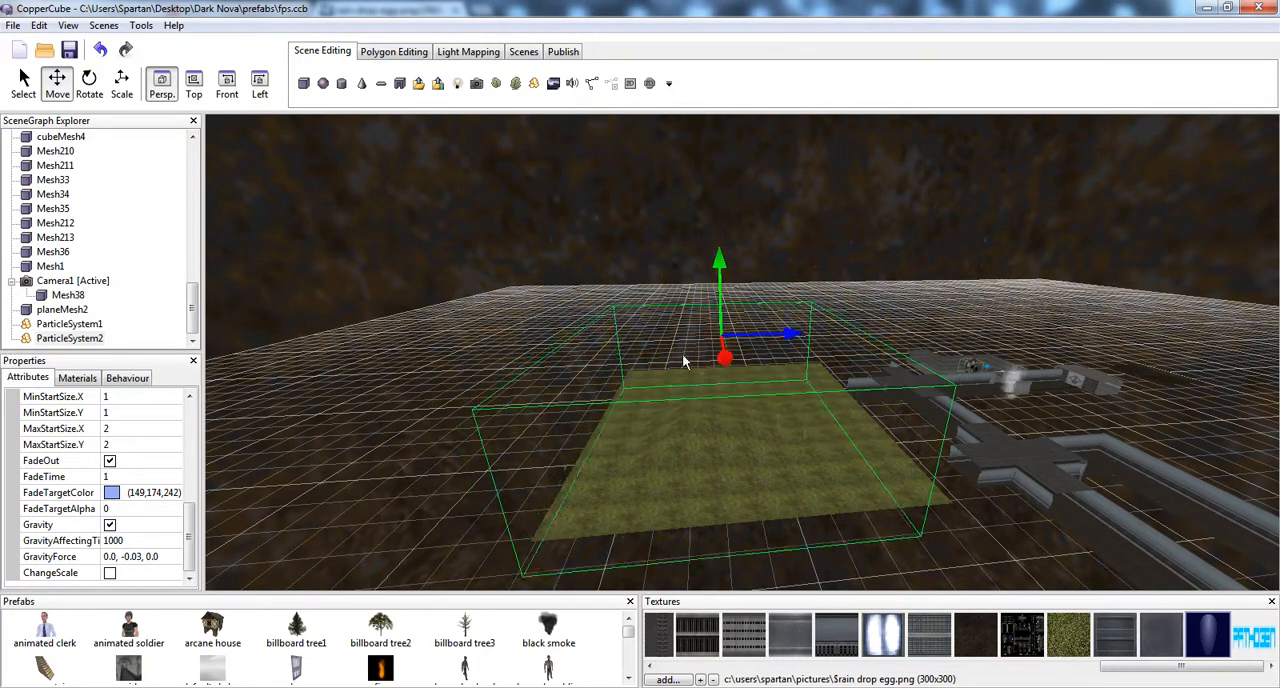
Copy ParticleSystem1's position (-3.793718, 45.109615, -159.377808) into ParticleSystem2 so both rain emitters share the same spot above the grass
right_drag(549, 345, 659, 218)
click(630, 188)
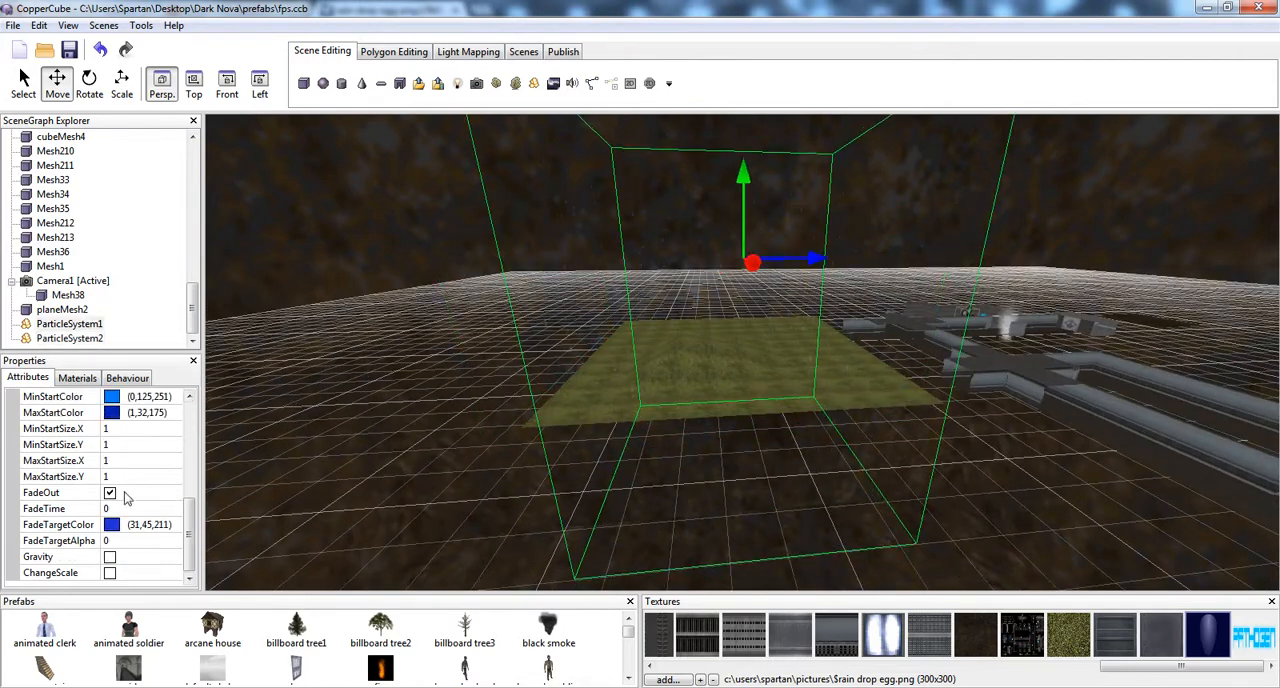
scroll(187, 541, up, 5)
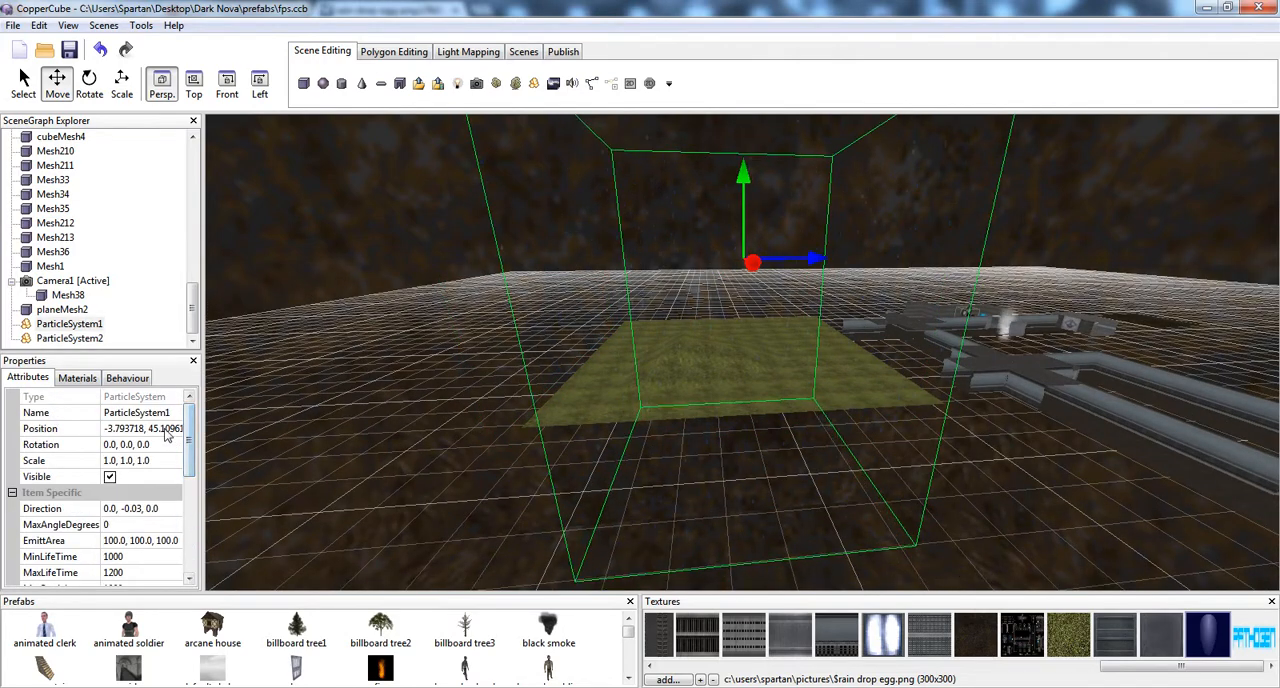
click(150, 428)
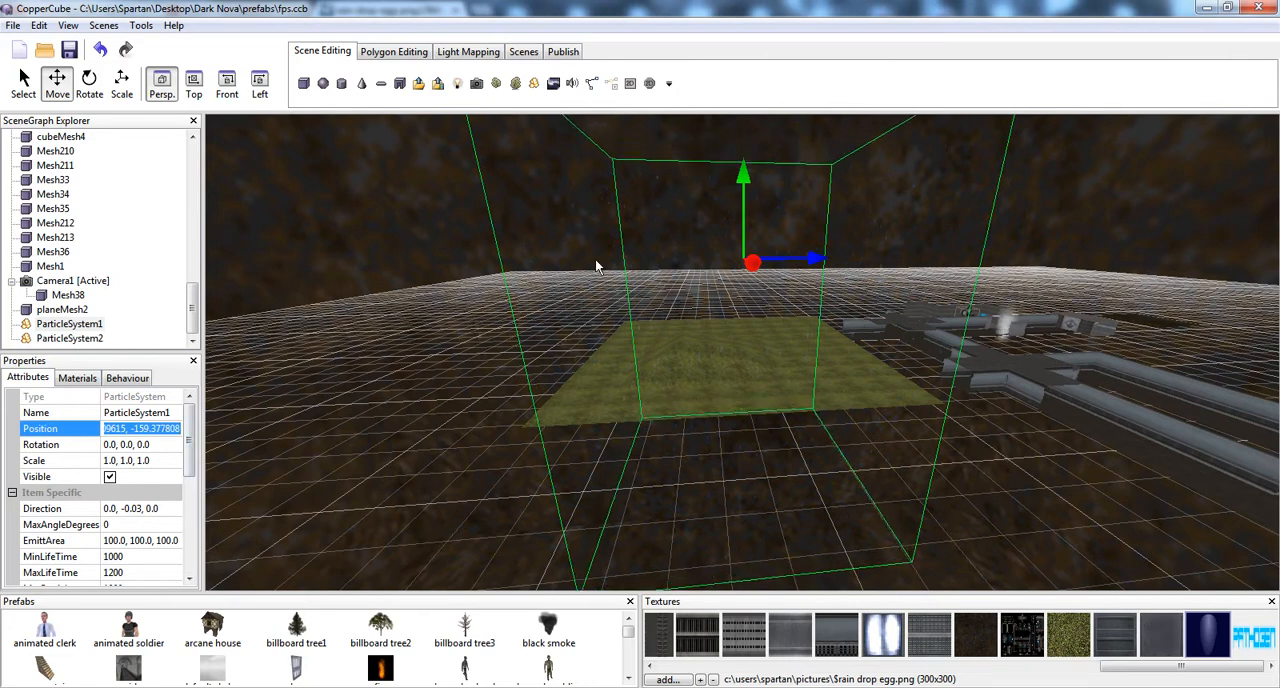
click(668, 289)
click(142, 428)
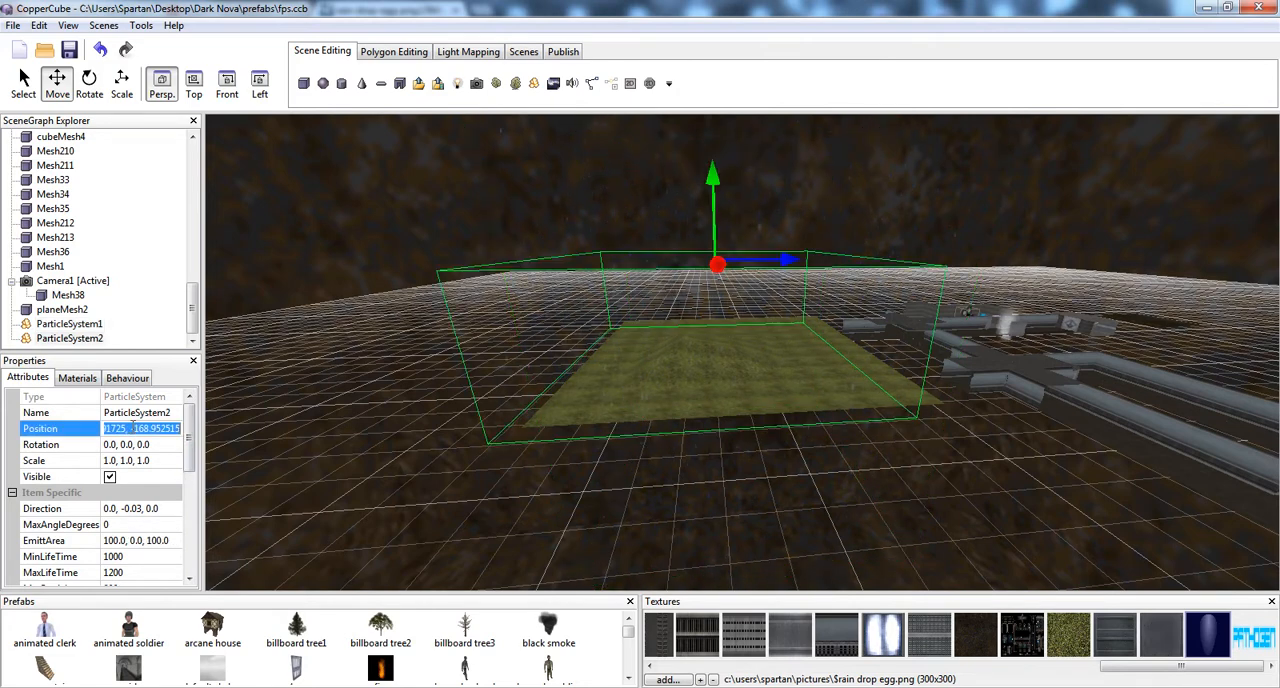
key(ctrl+v)
key(Return)
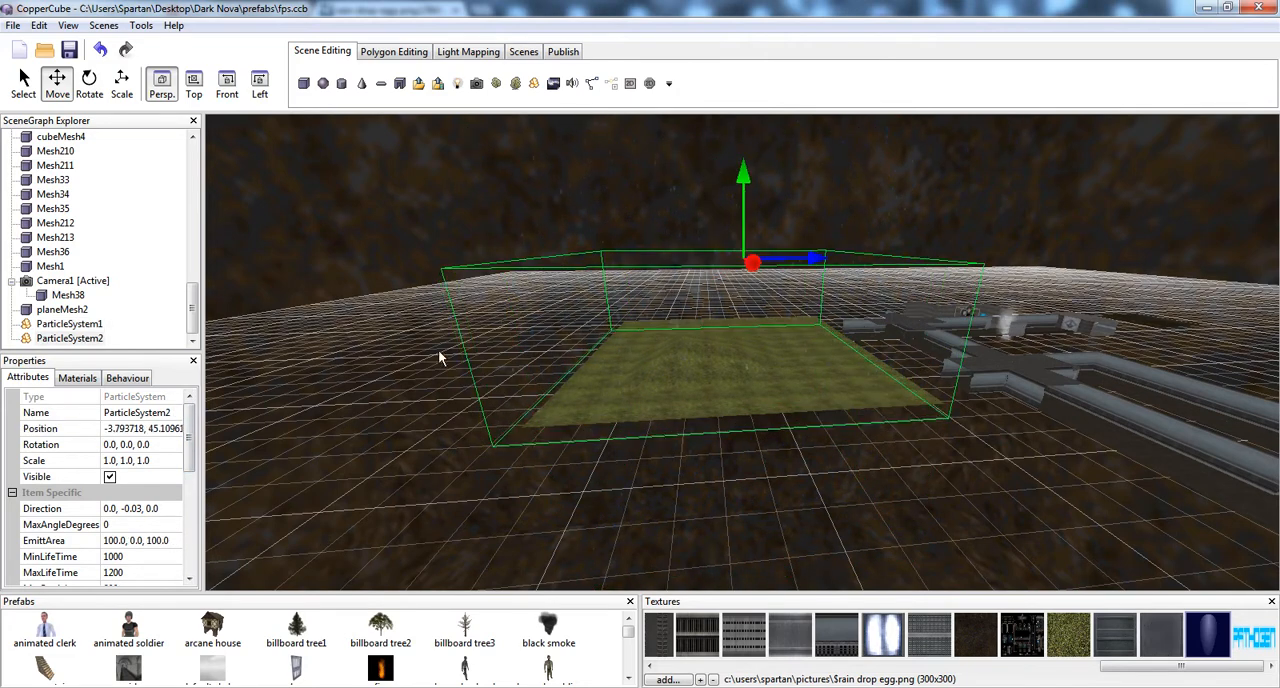
Inspect the combined rain above the grass up close and launch a test run of the scene as a Windows (.exe) application
middle_drag(528, 326, 526, 253)
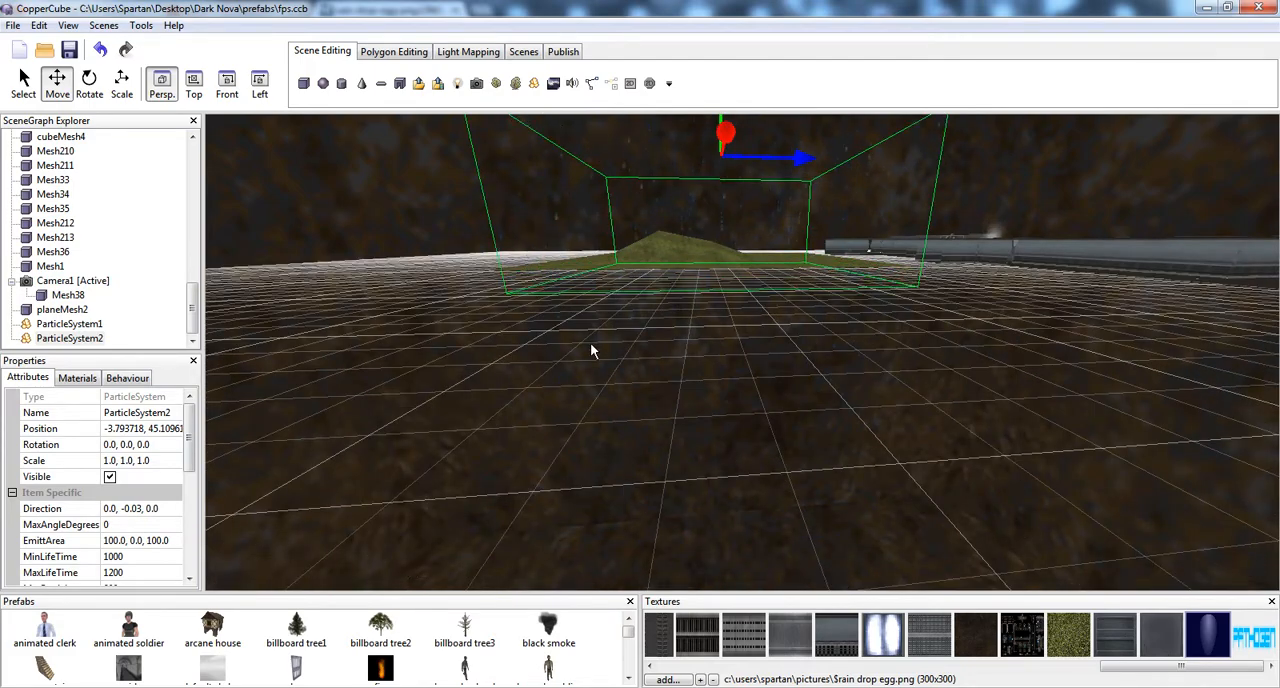
middle_drag(642, 374, 655, 412)
scroll(647, 426, up, 10)
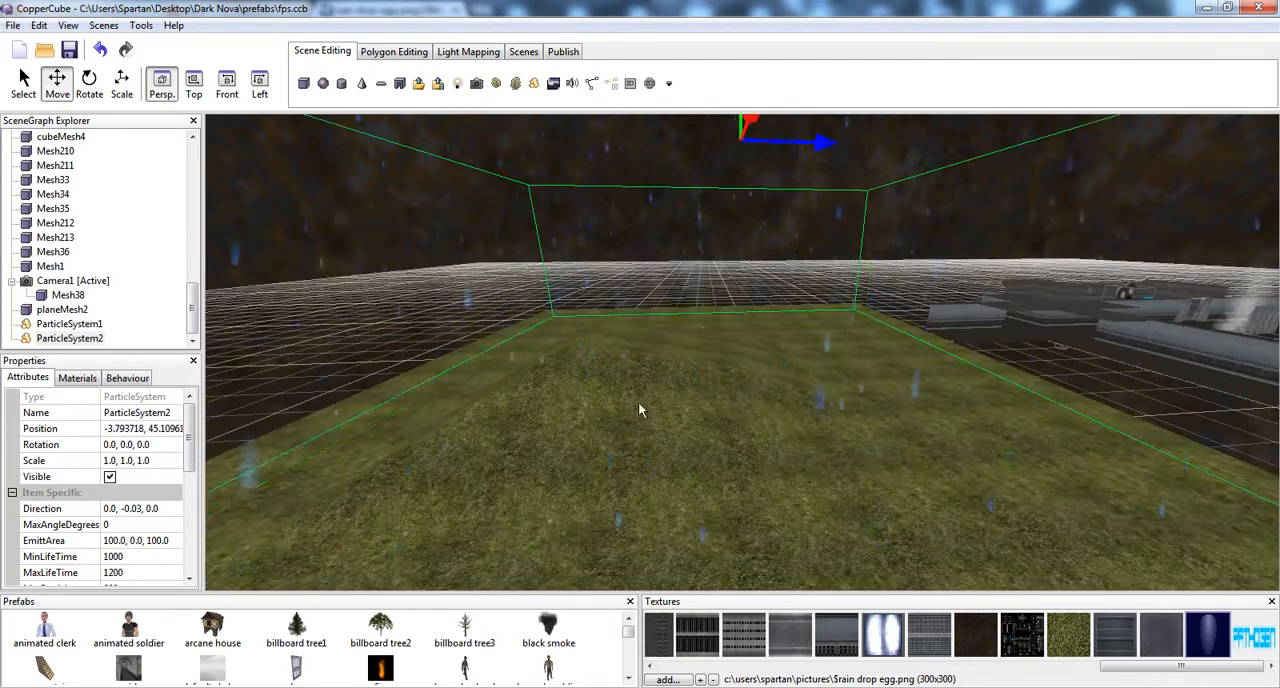
click(563, 51)
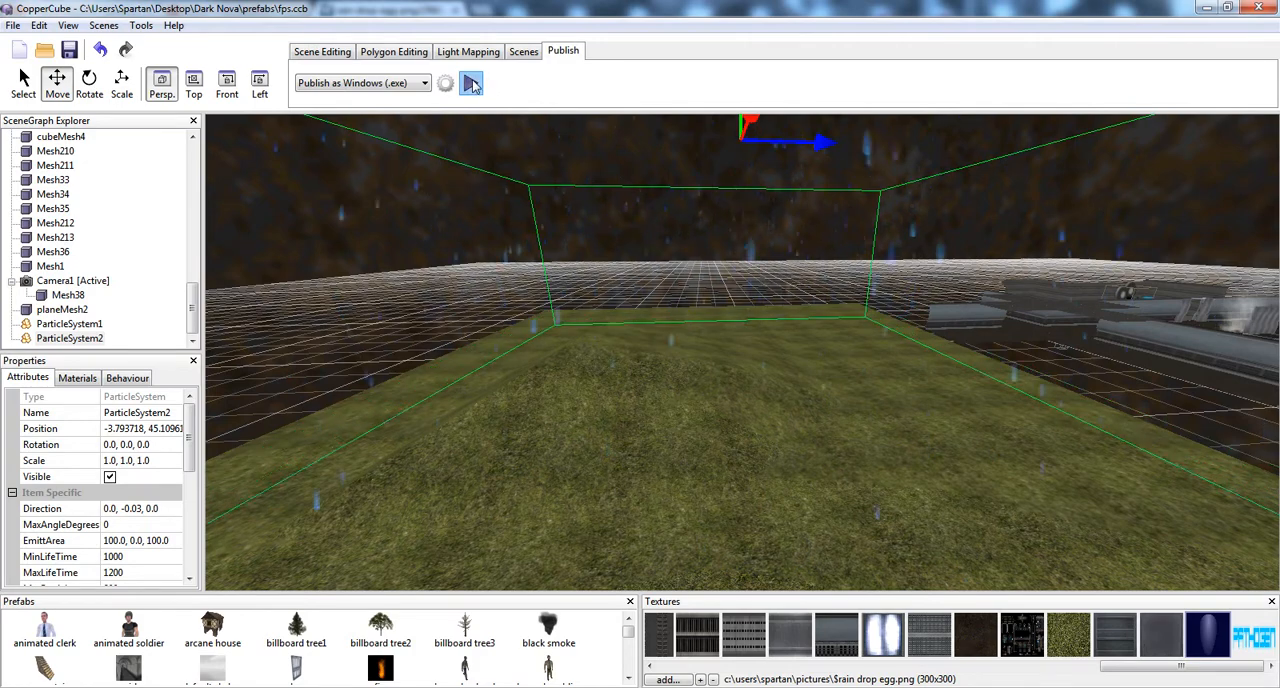
click(470, 83)
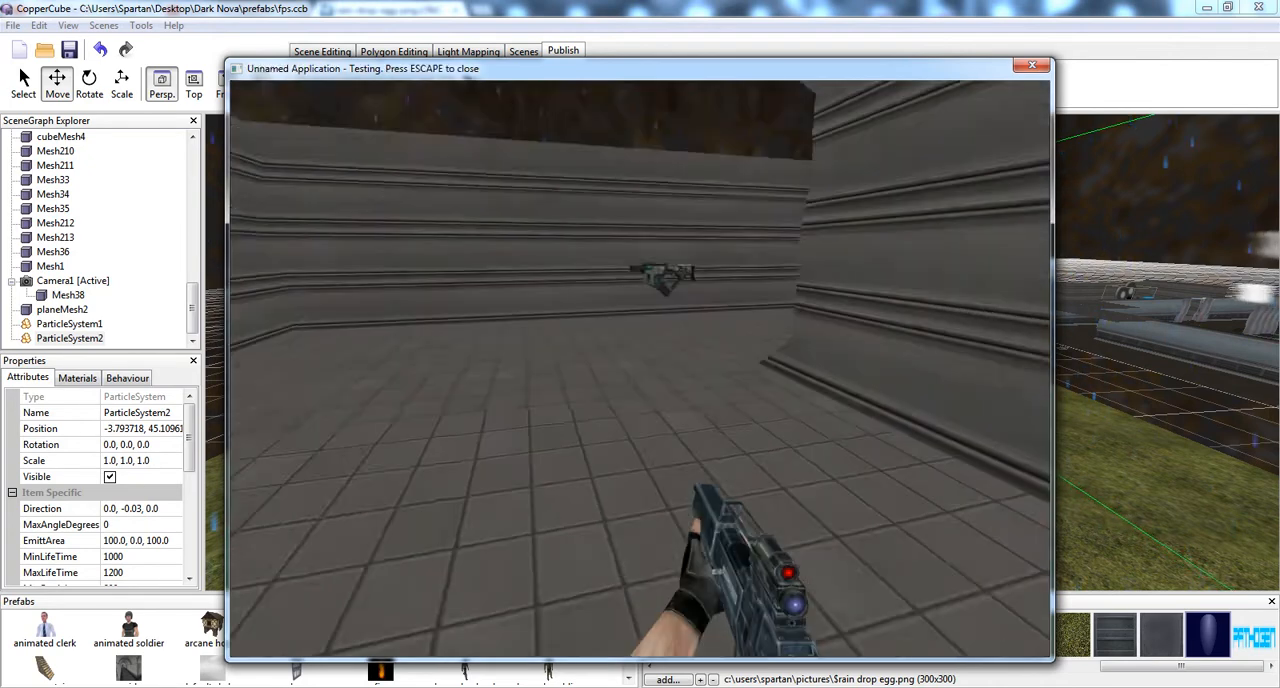
Walk from the starting room through the corridors of the test game out onto the grass area
key(w)
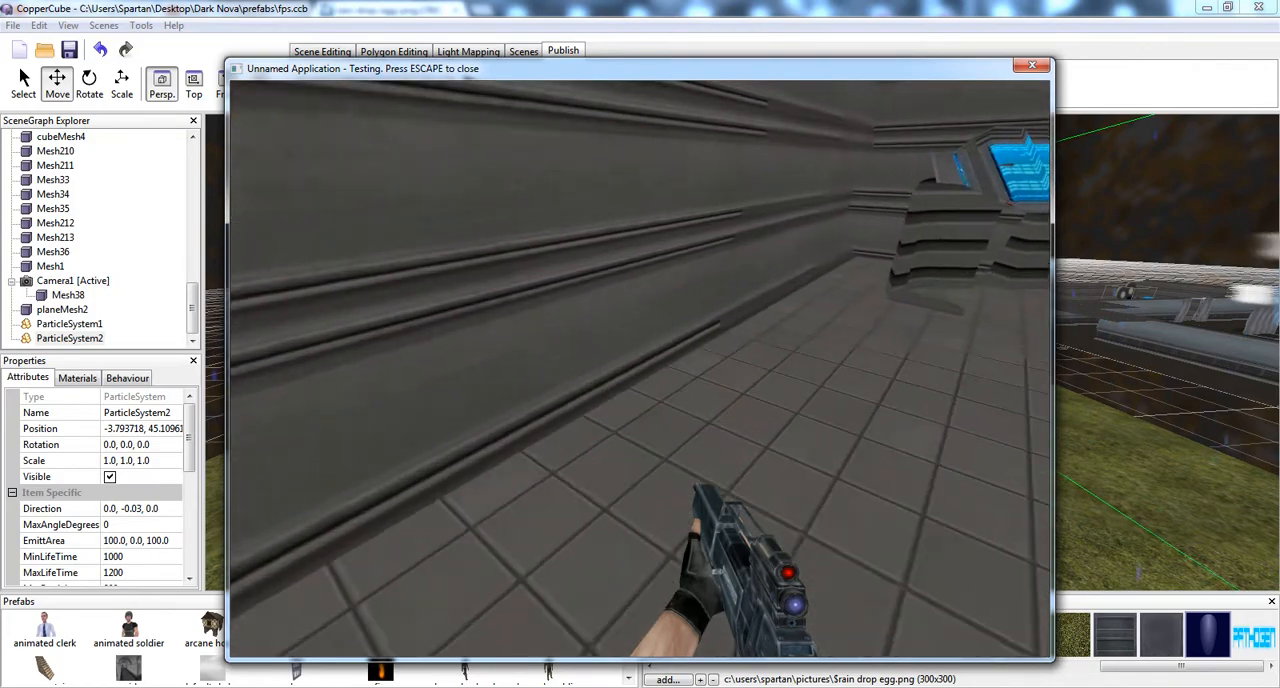
key(w)
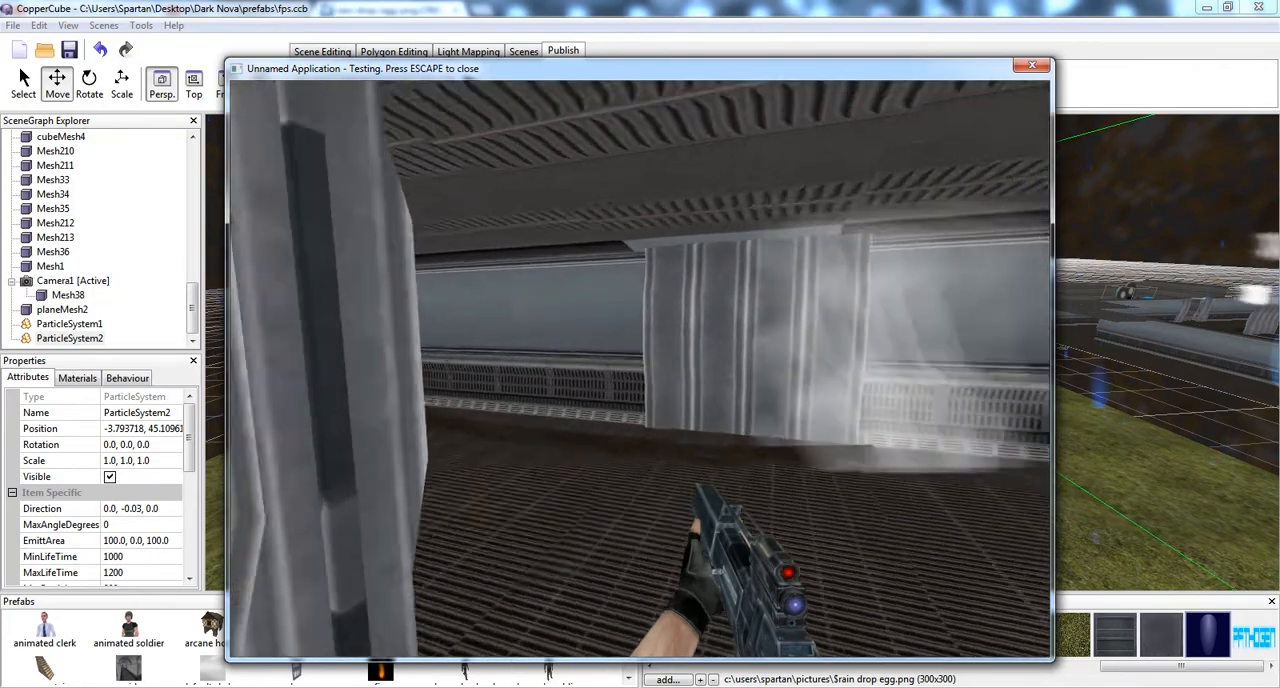
key(w)
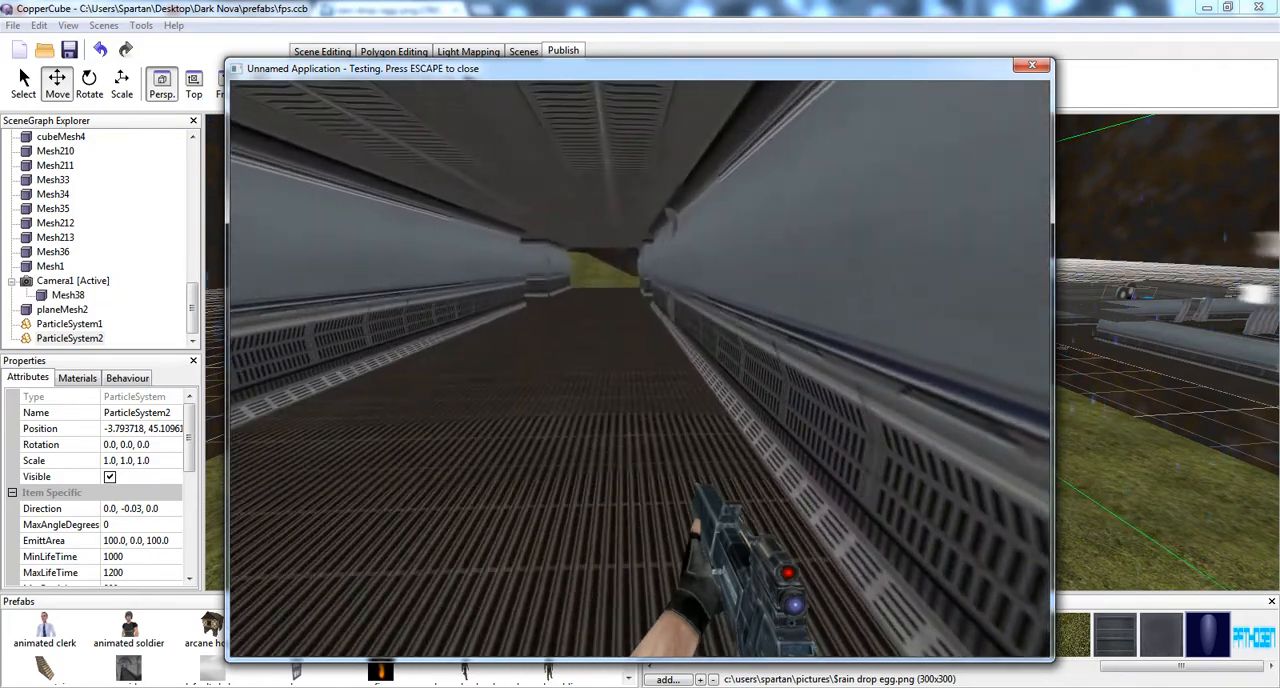
key(w)
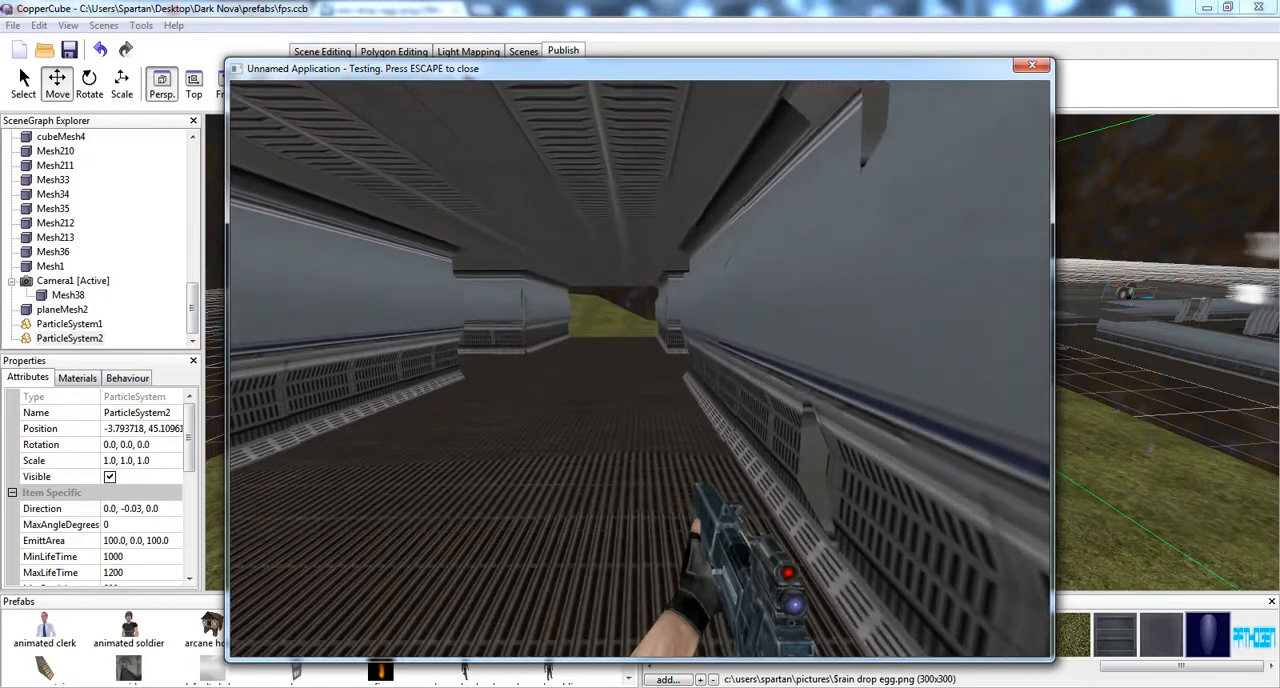
key(w)
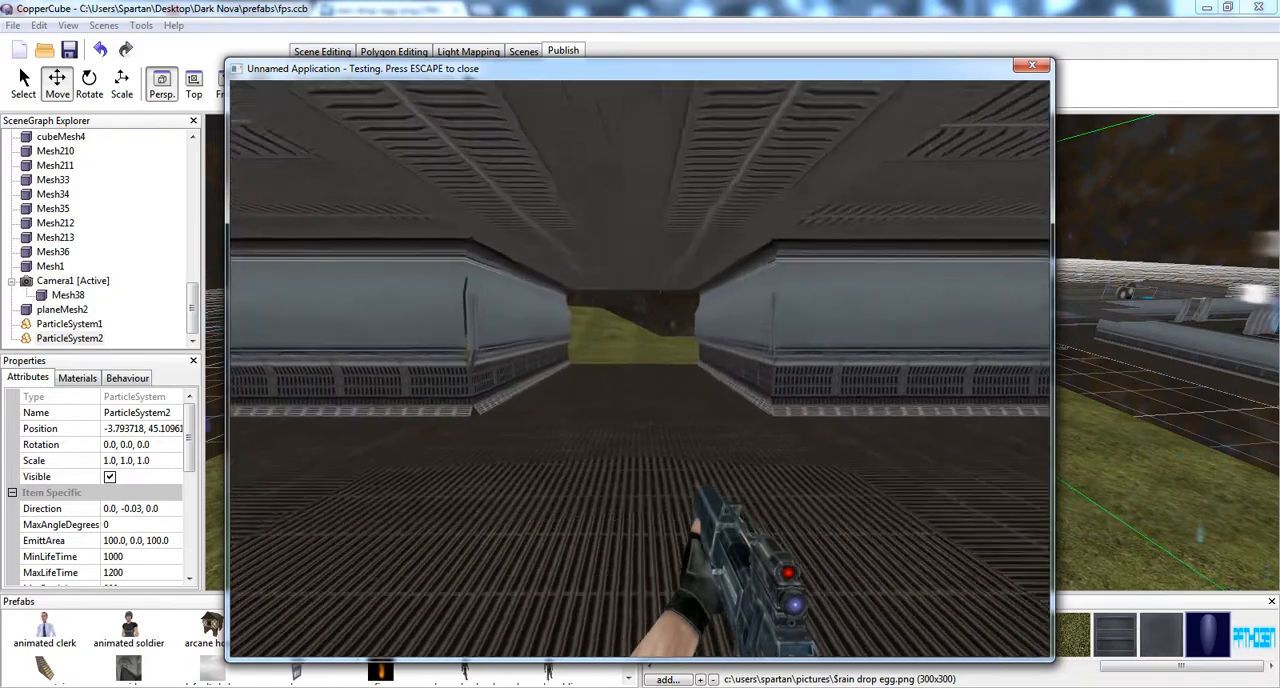
key(w)
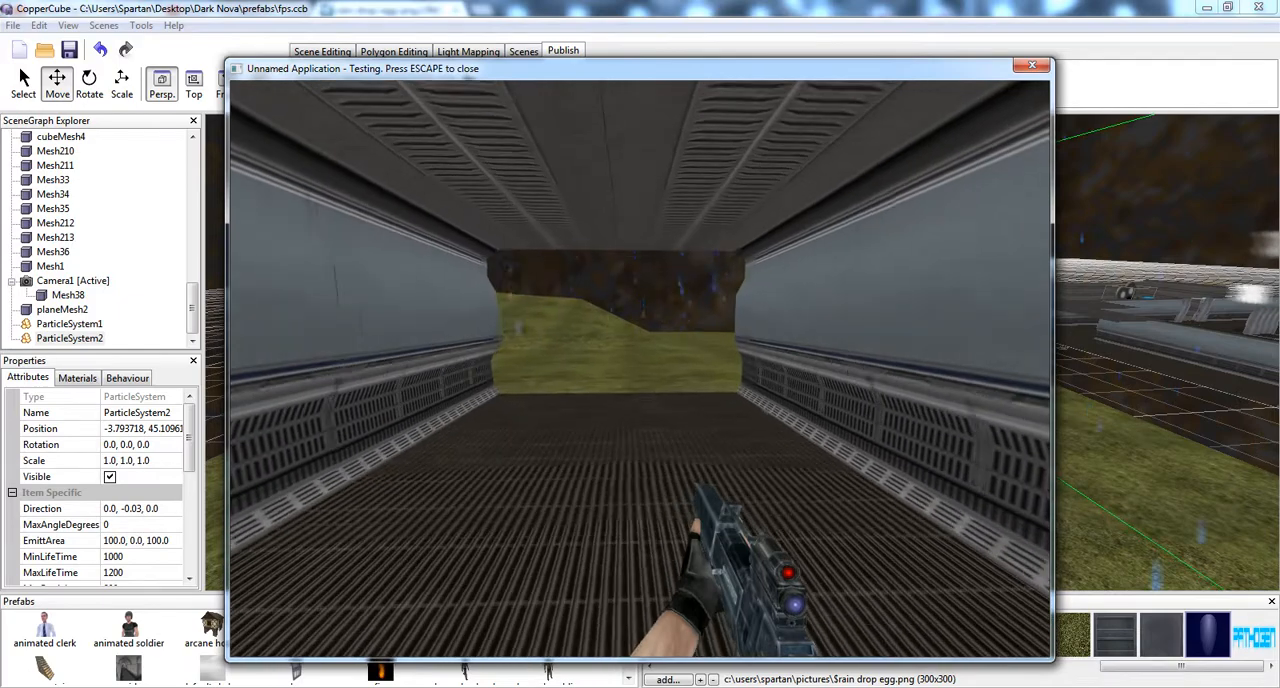
key(w)
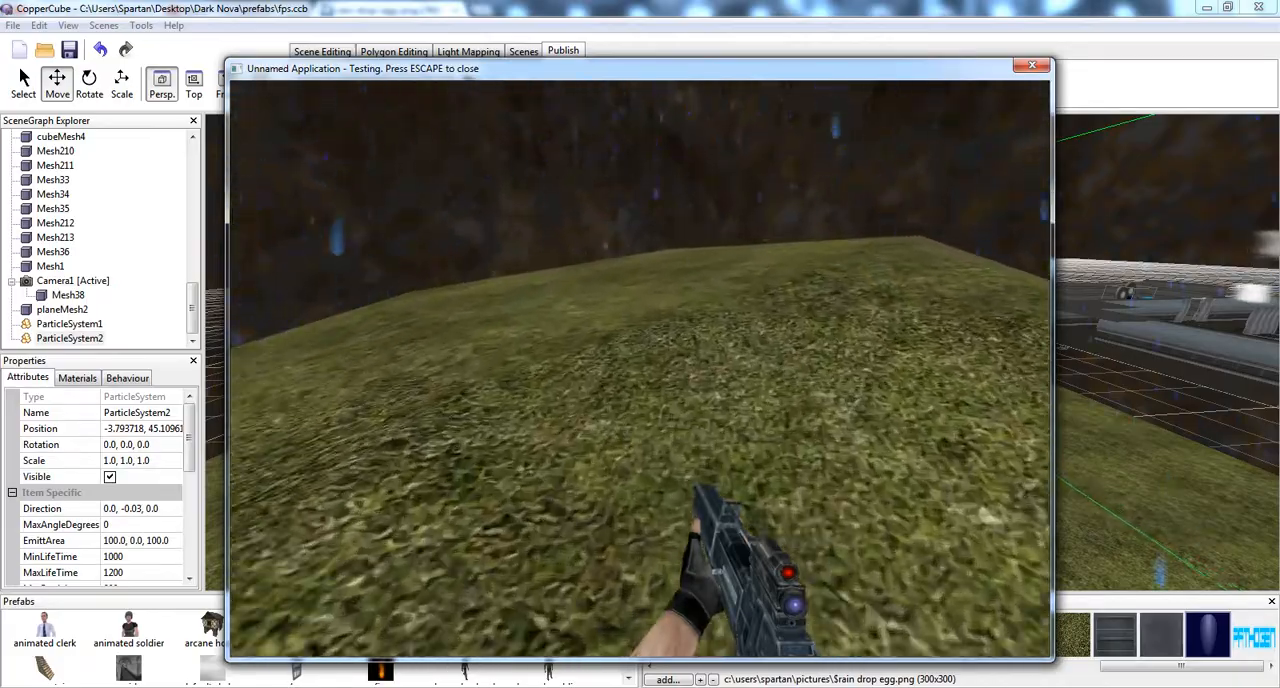
Walk around the grassy hills in the test game and examine the falling rain from several directions
key(w)
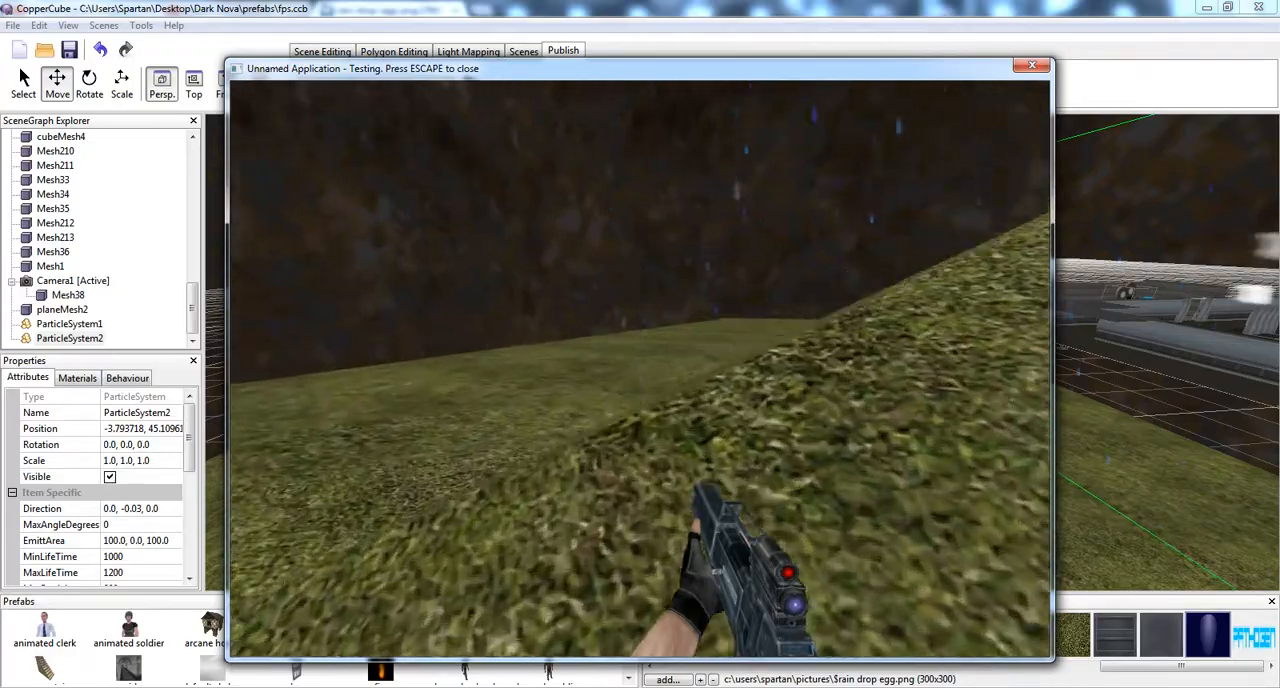
key(w)
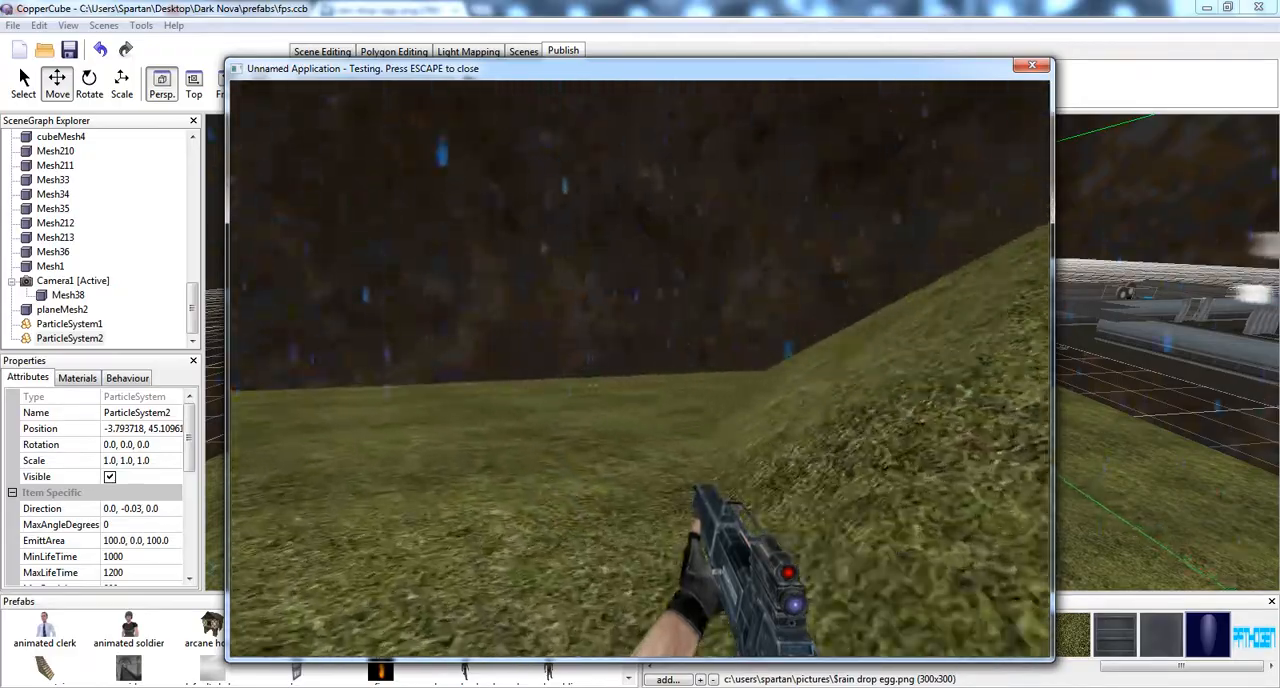
key(w)
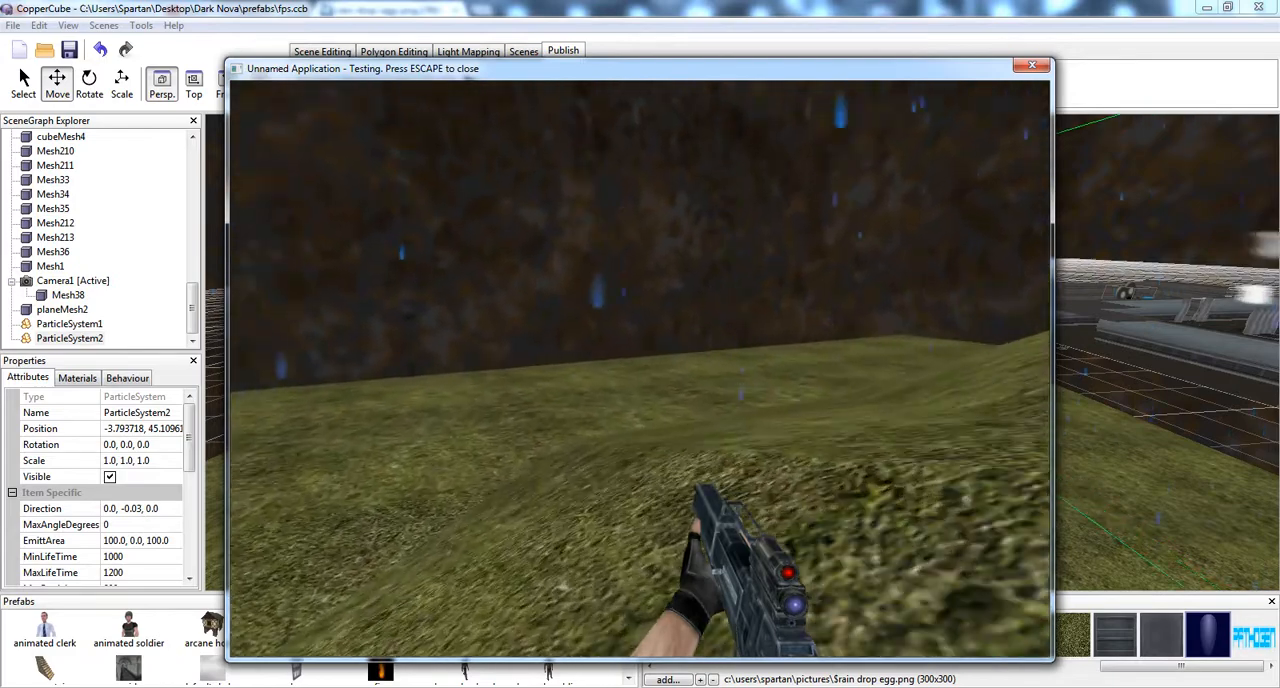
key(w)
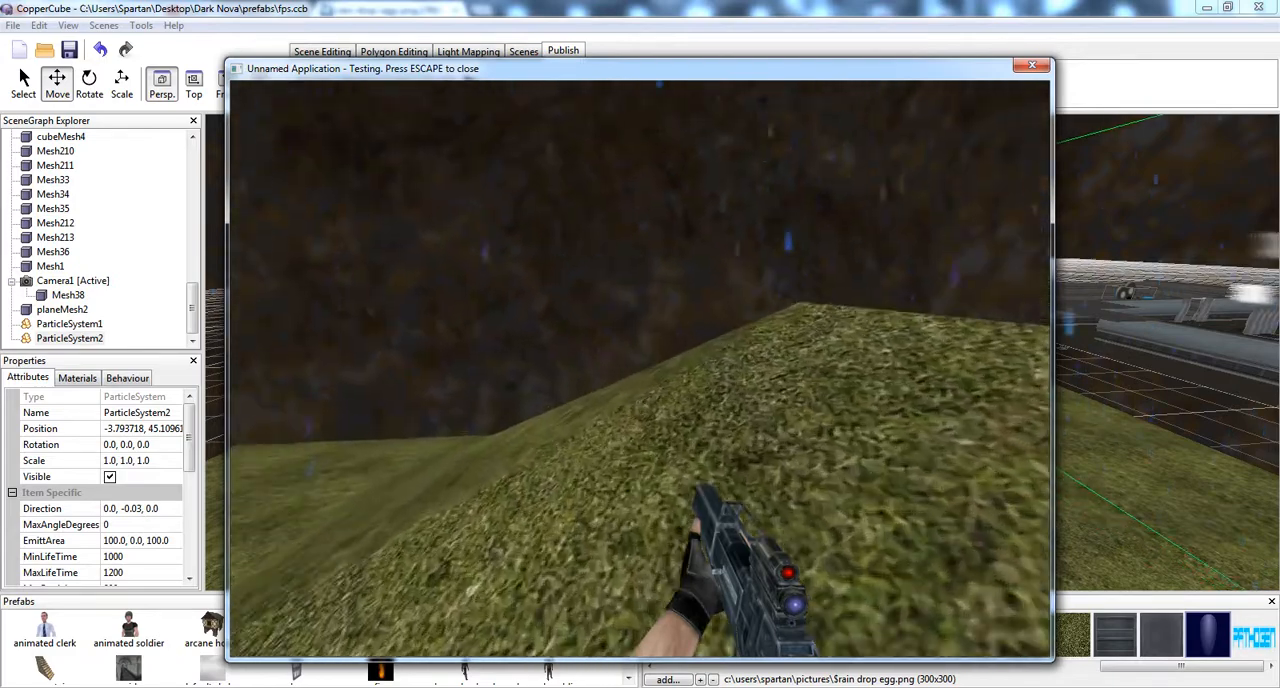
key(w)
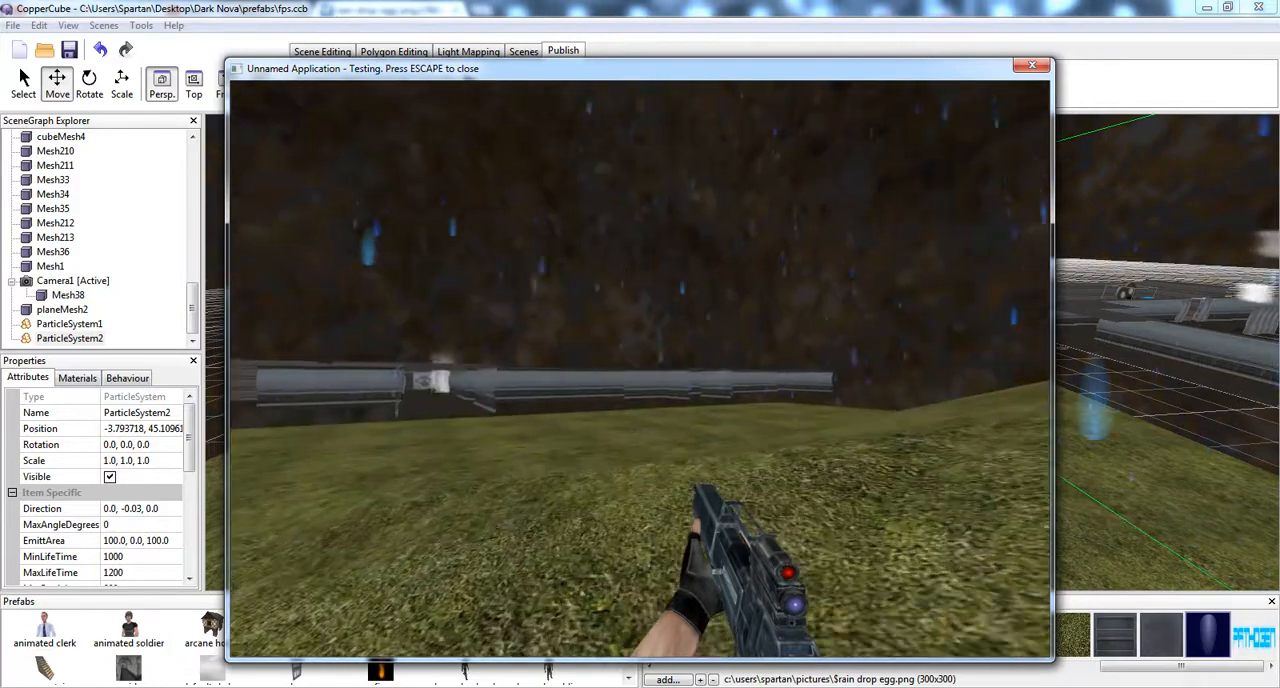
key(w)
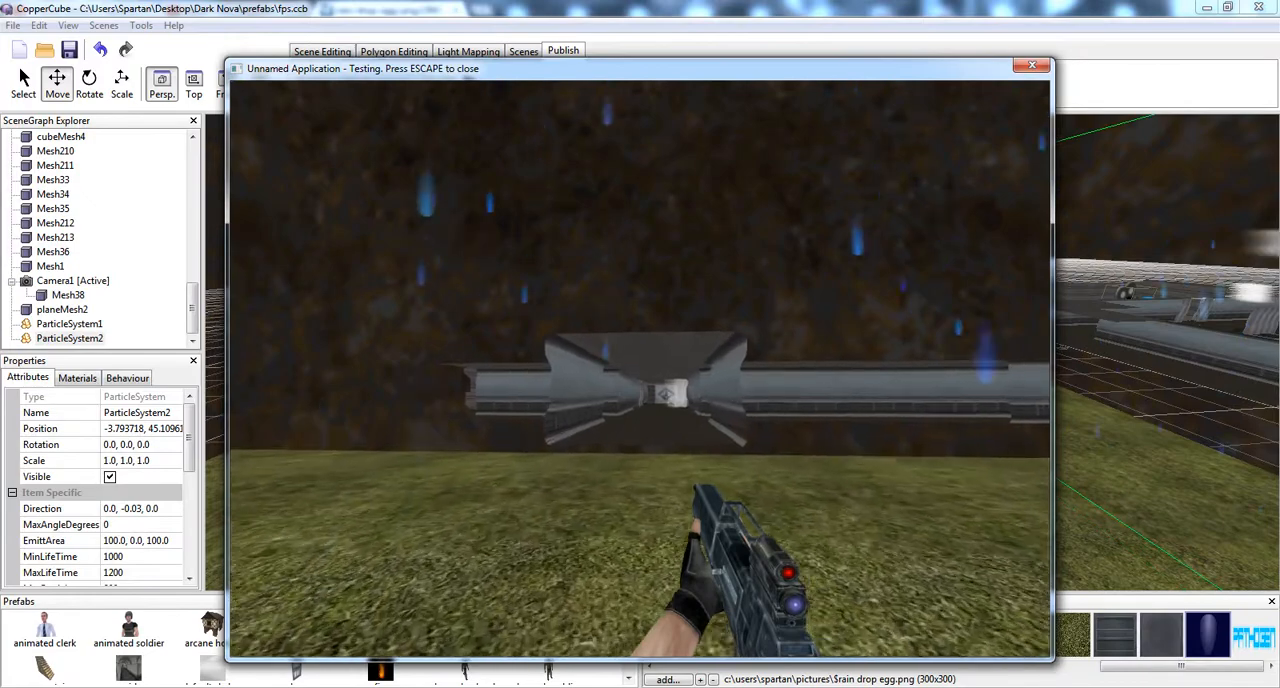
Walk back through the corridor, check the rain from its open end, and close the test game
key(w)
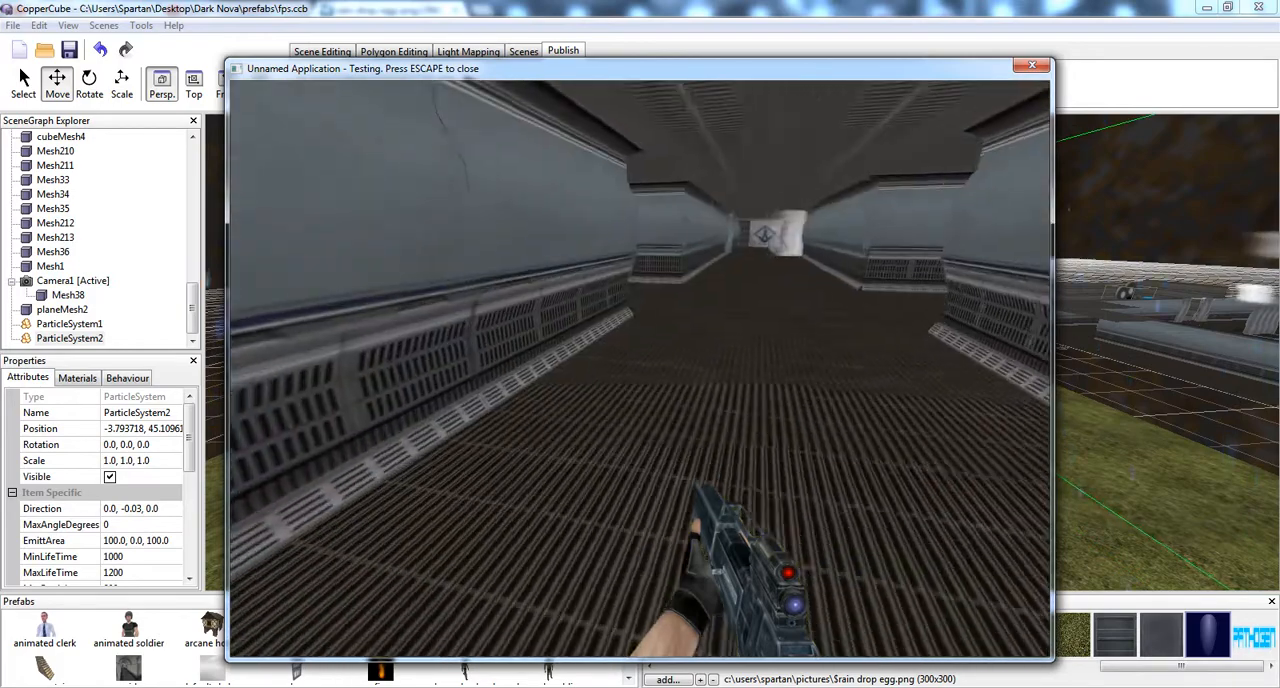
key(w)
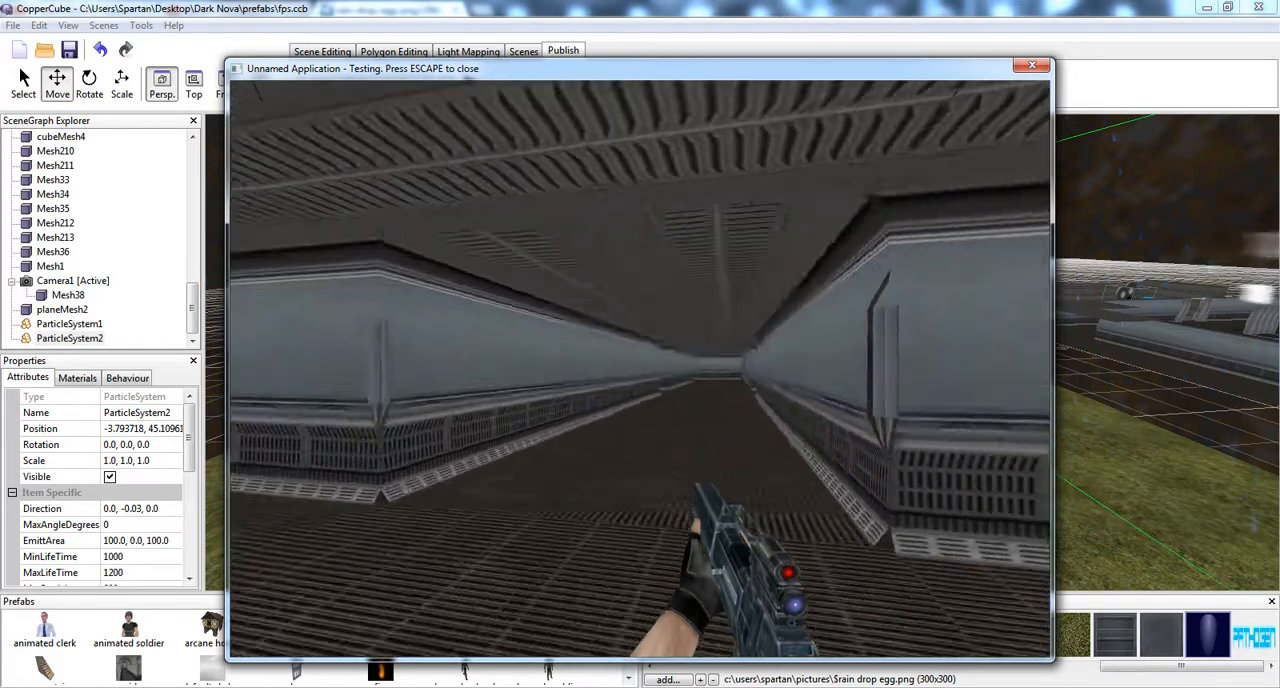
key(w)
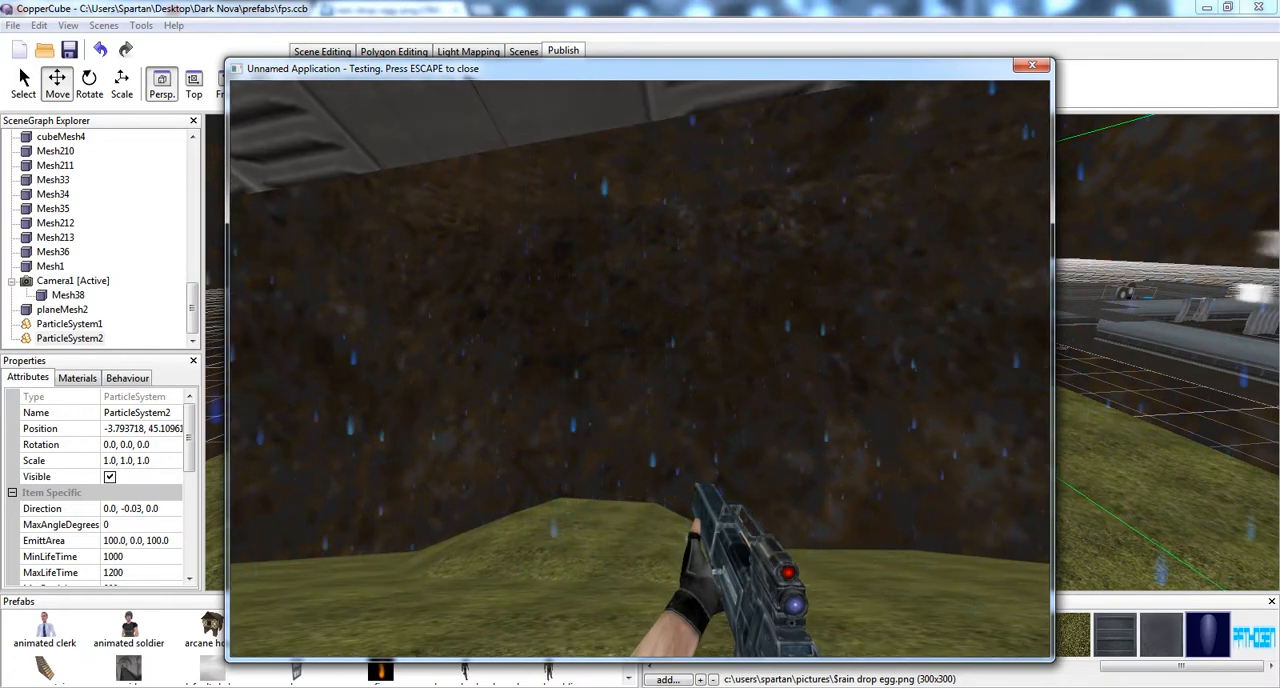
key(Escape)
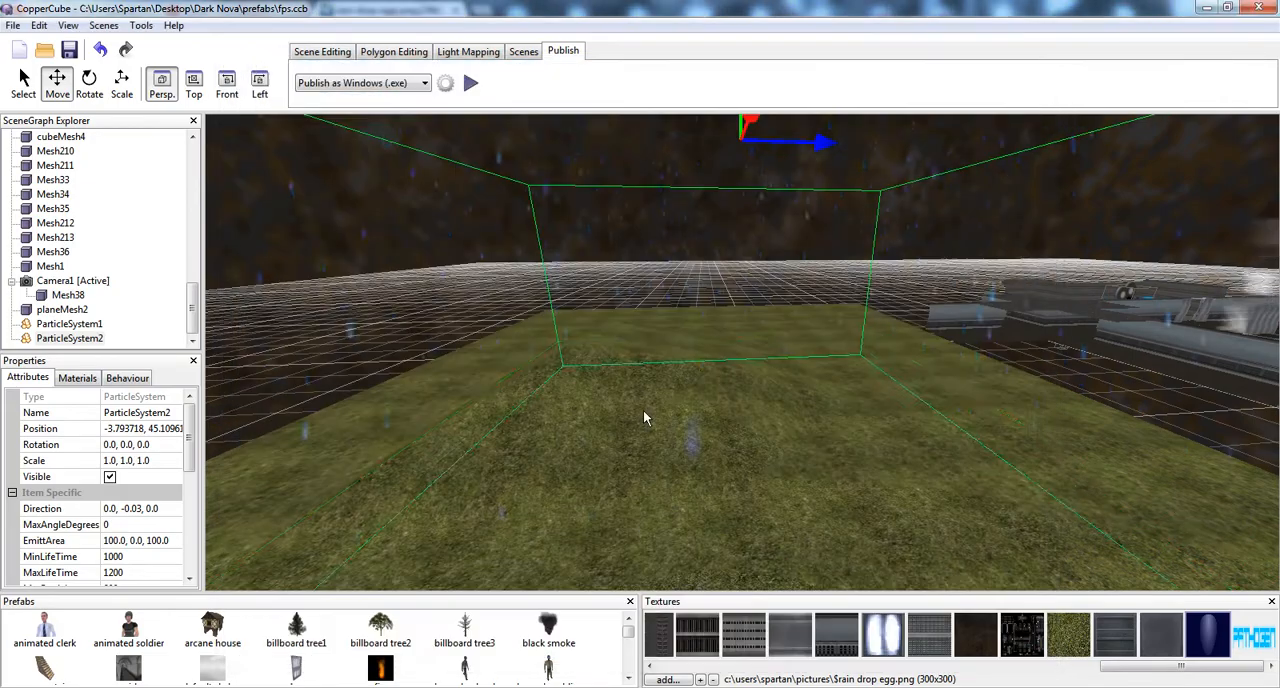